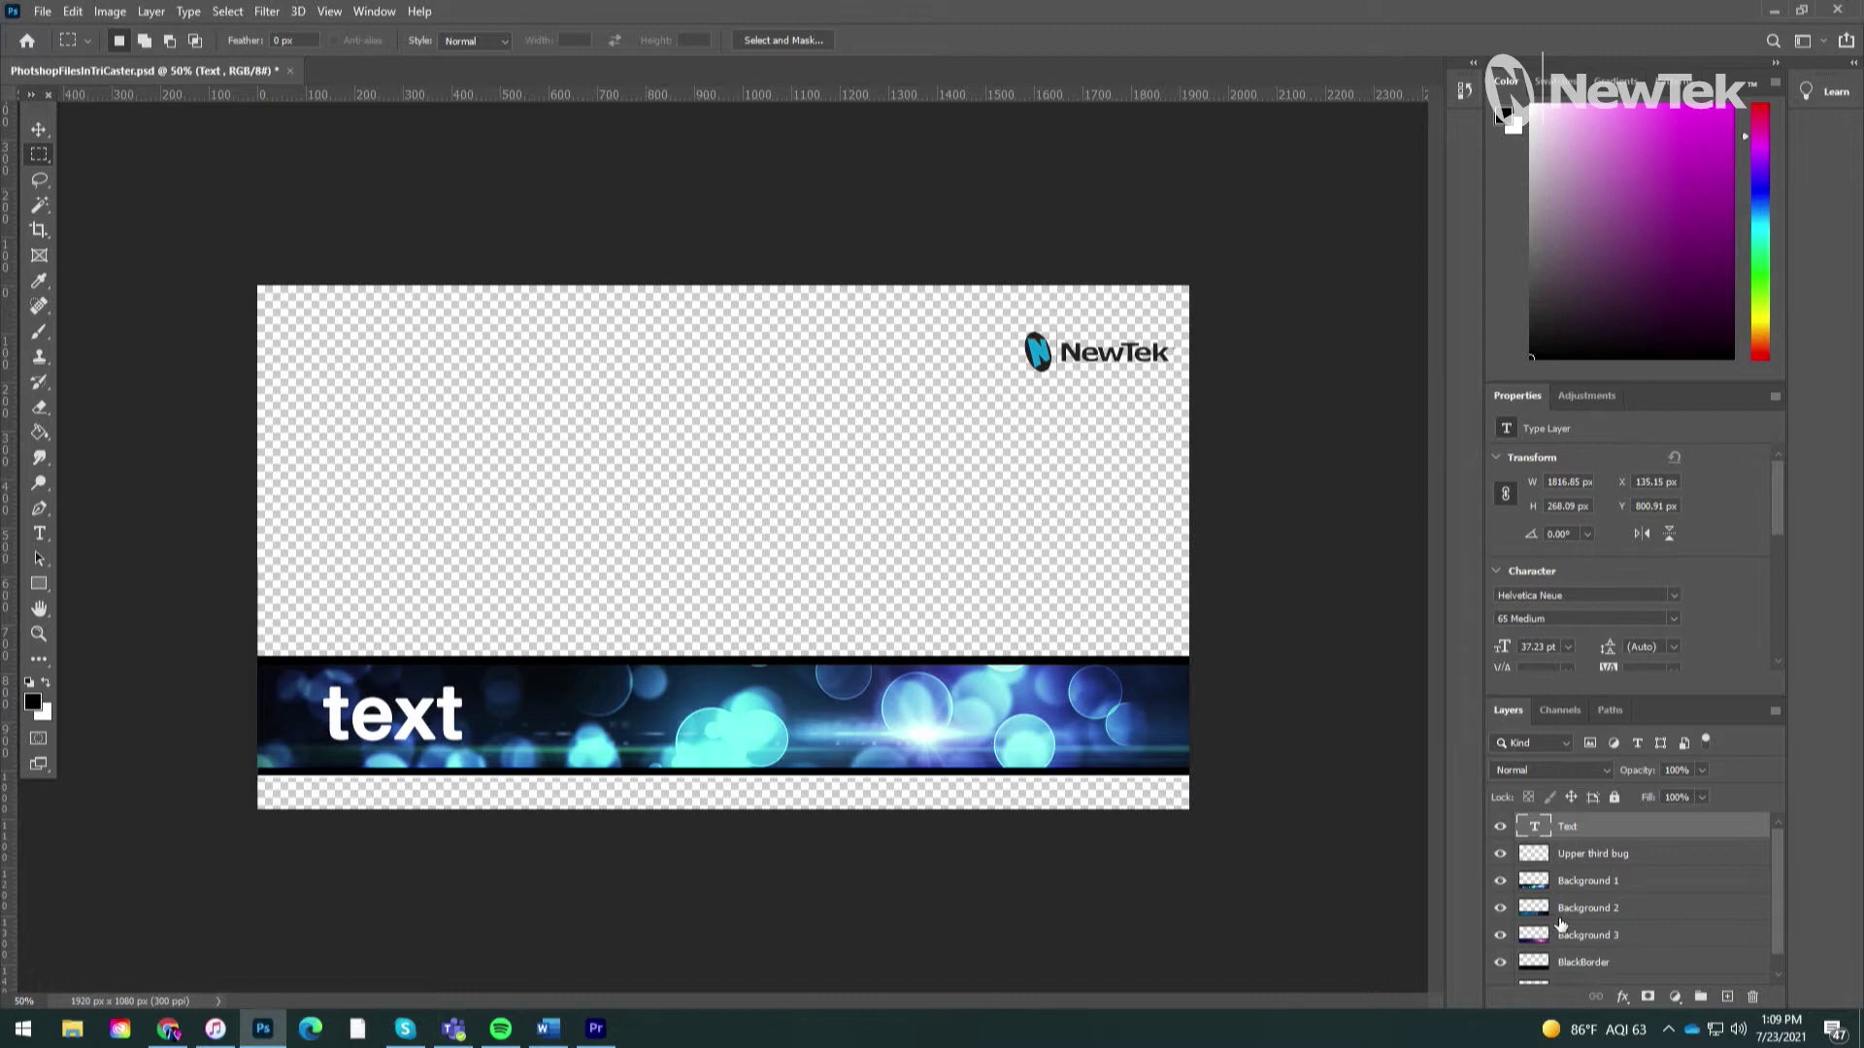
# Step: Toggle the Background and BlackBorder layers to preview them, then turn all layers back on
pyautogui.scroll(-1, 1560, 924)
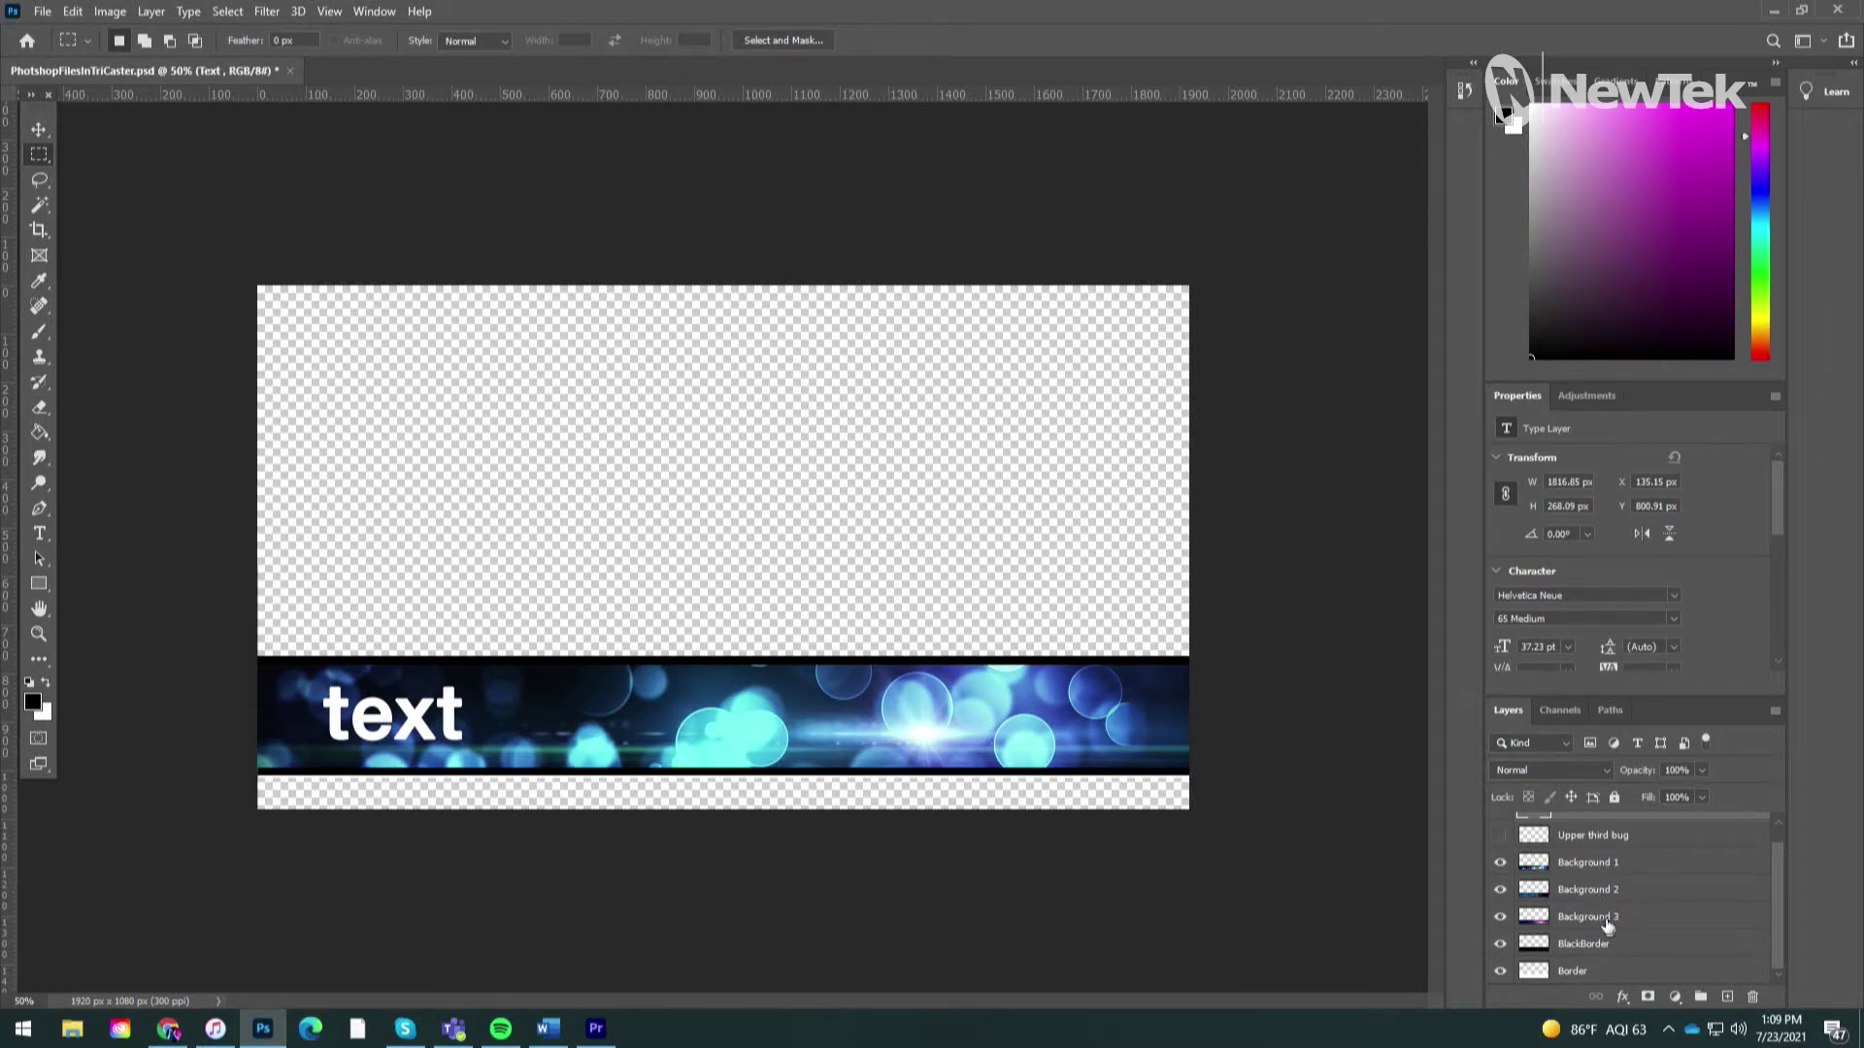
pyautogui.click(1500, 863)
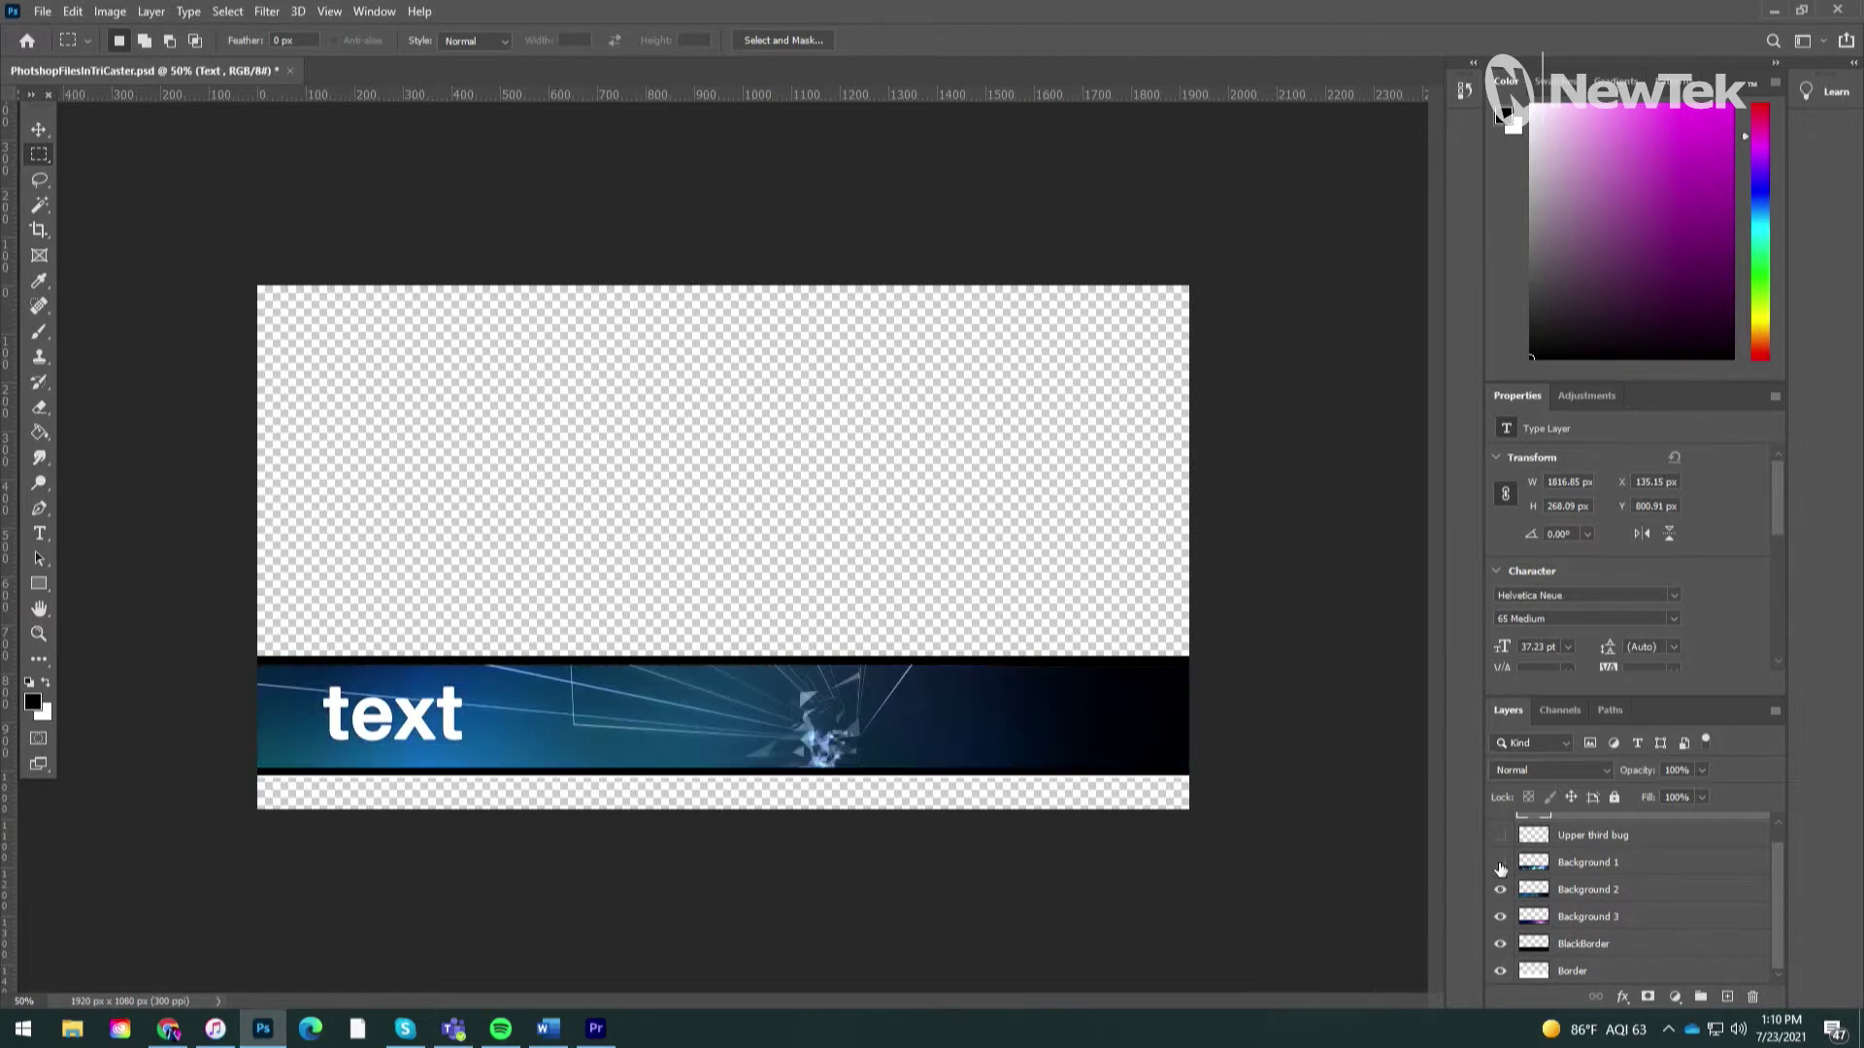
pyautogui.click(1502, 893)
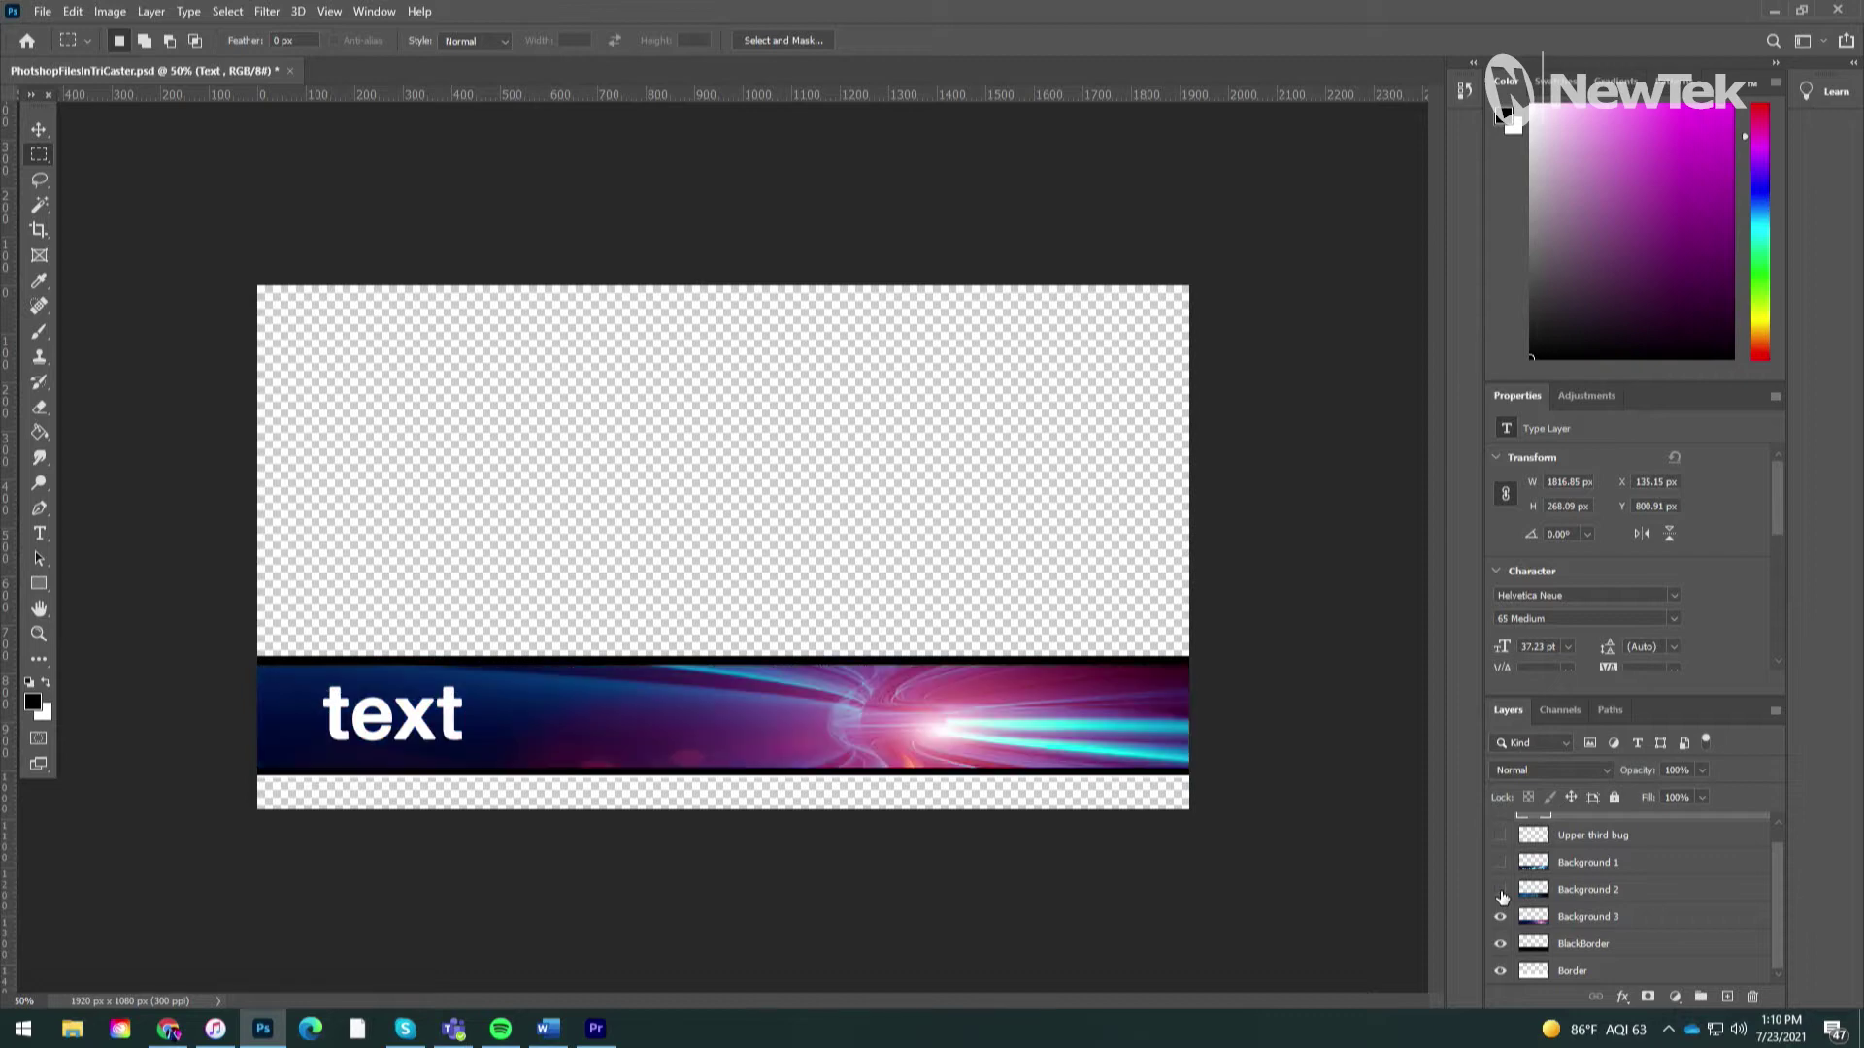
pyautogui.click(1502, 893)
pyautogui.click(1501, 862)
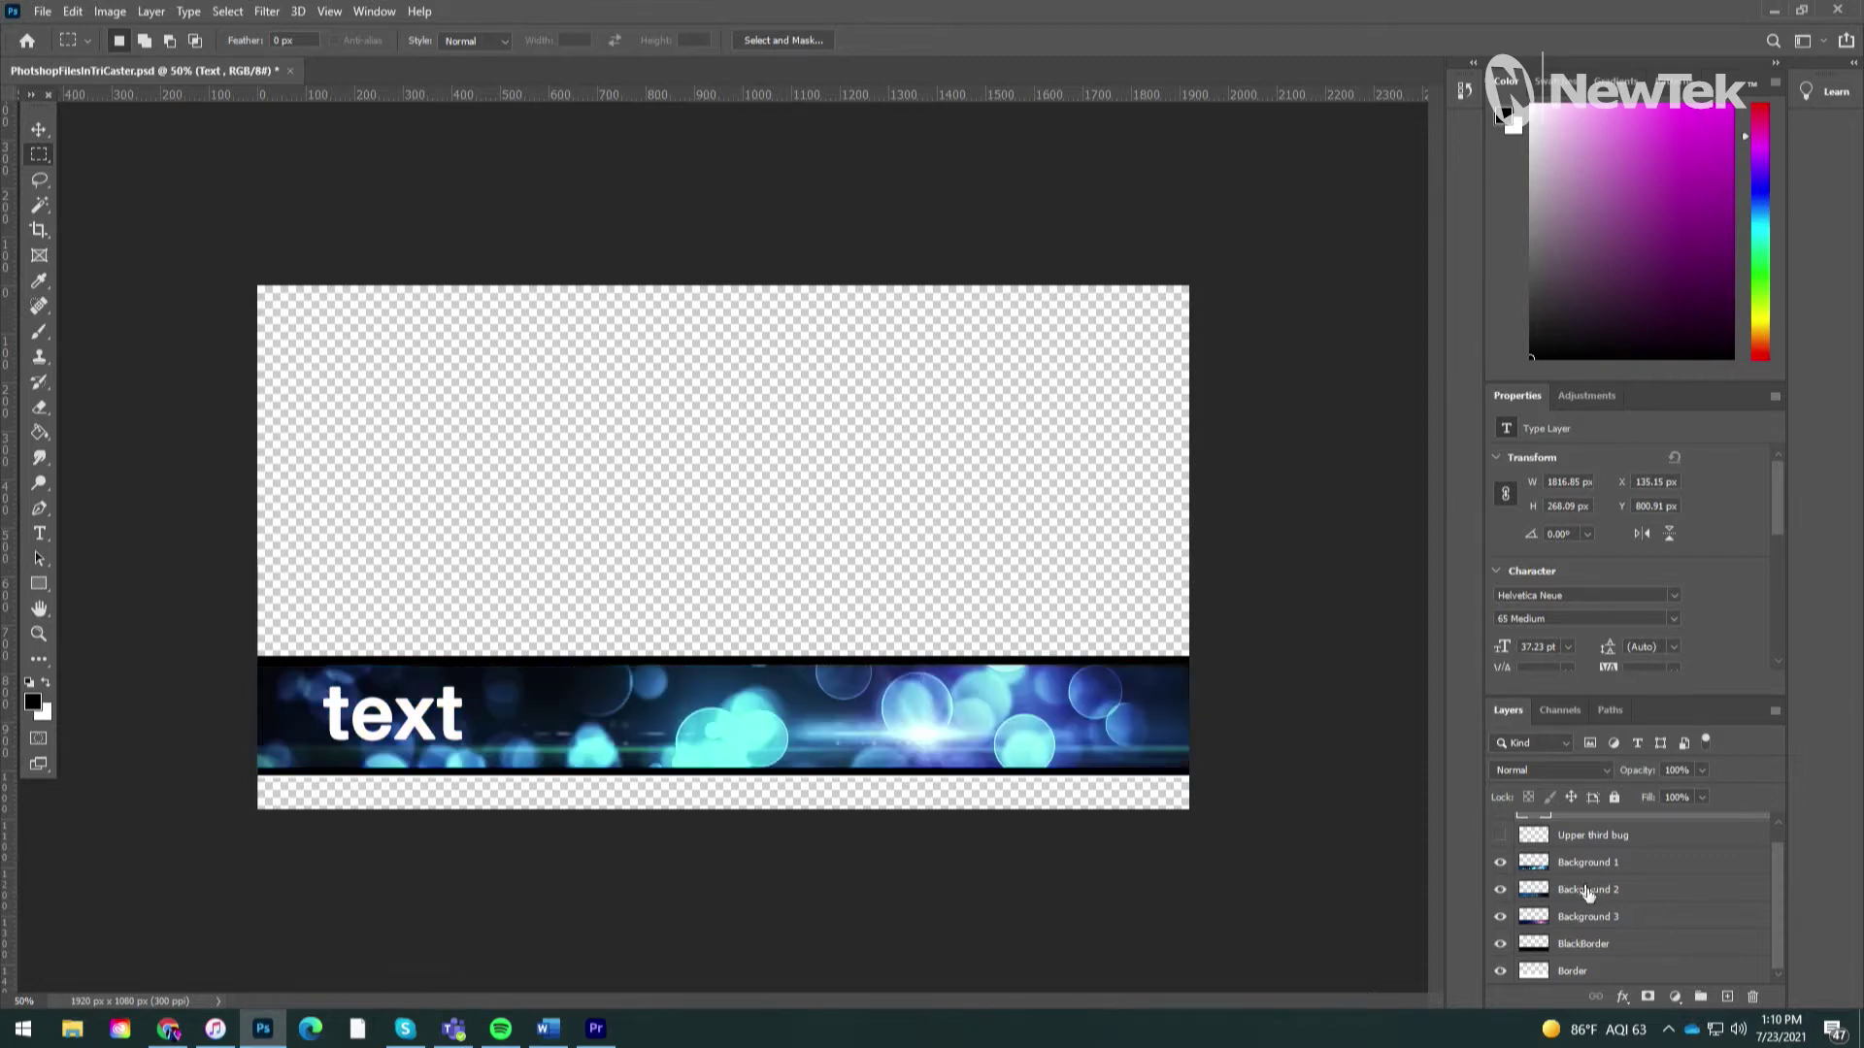
pyautogui.click(1502, 863)
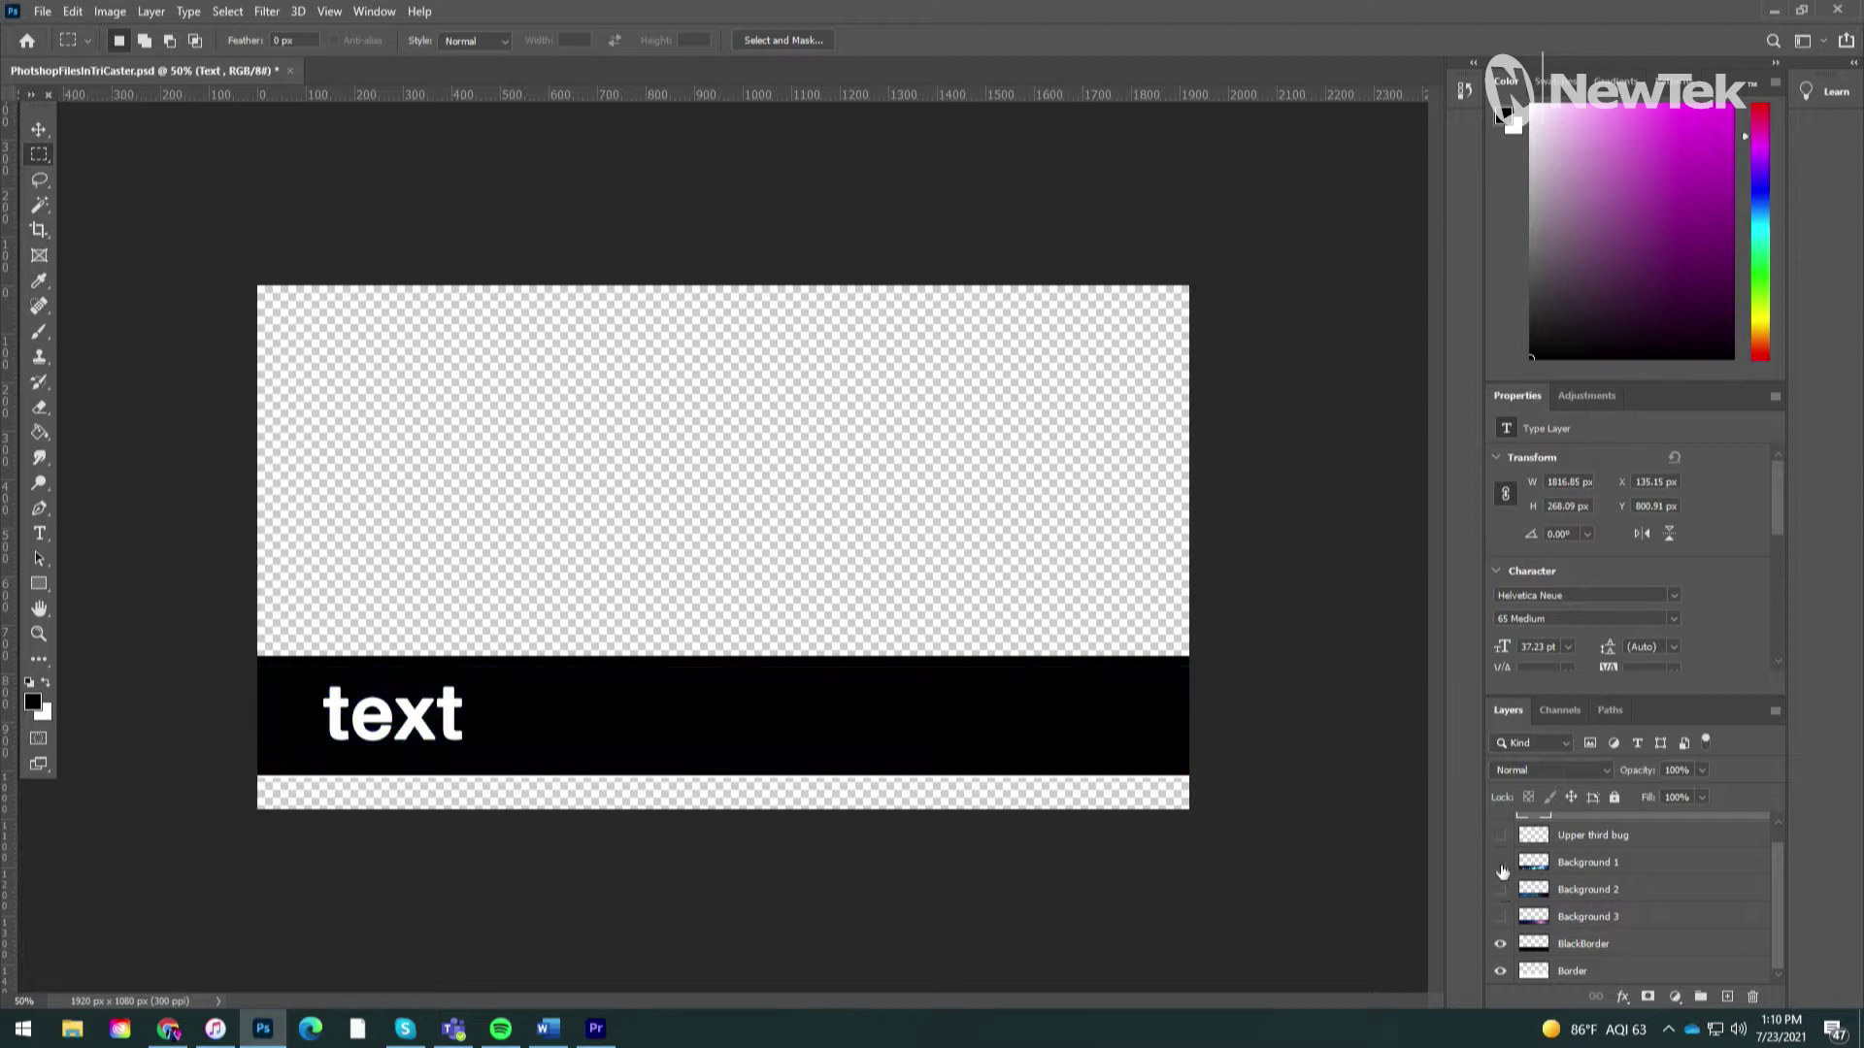
pyautogui.click(1502, 945)
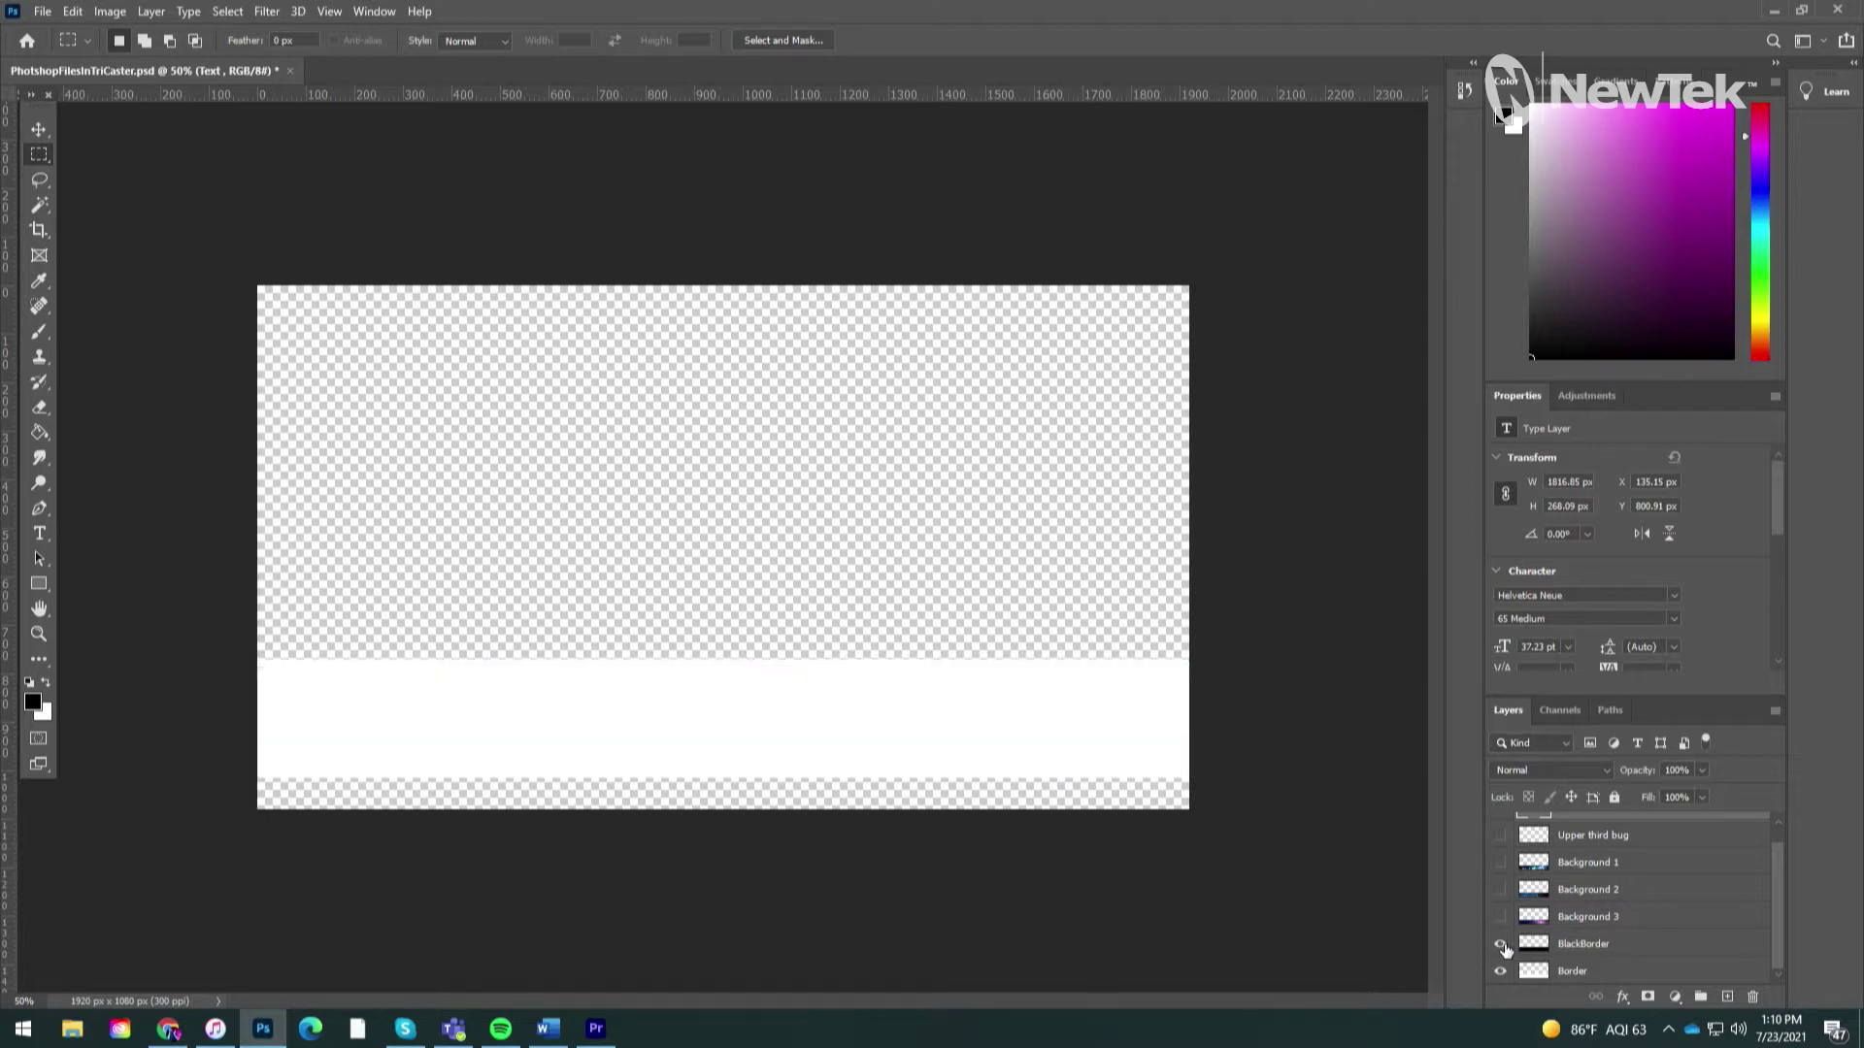
pyautogui.click(1502, 944)
pyautogui.moveTo(1505, 924); pyautogui.dragTo(1501, 863)
# Step: Save the layered lower-third PSD from the File menu
pyautogui.moveTo(1780, 889); pyautogui.dragTo(1770, 860)
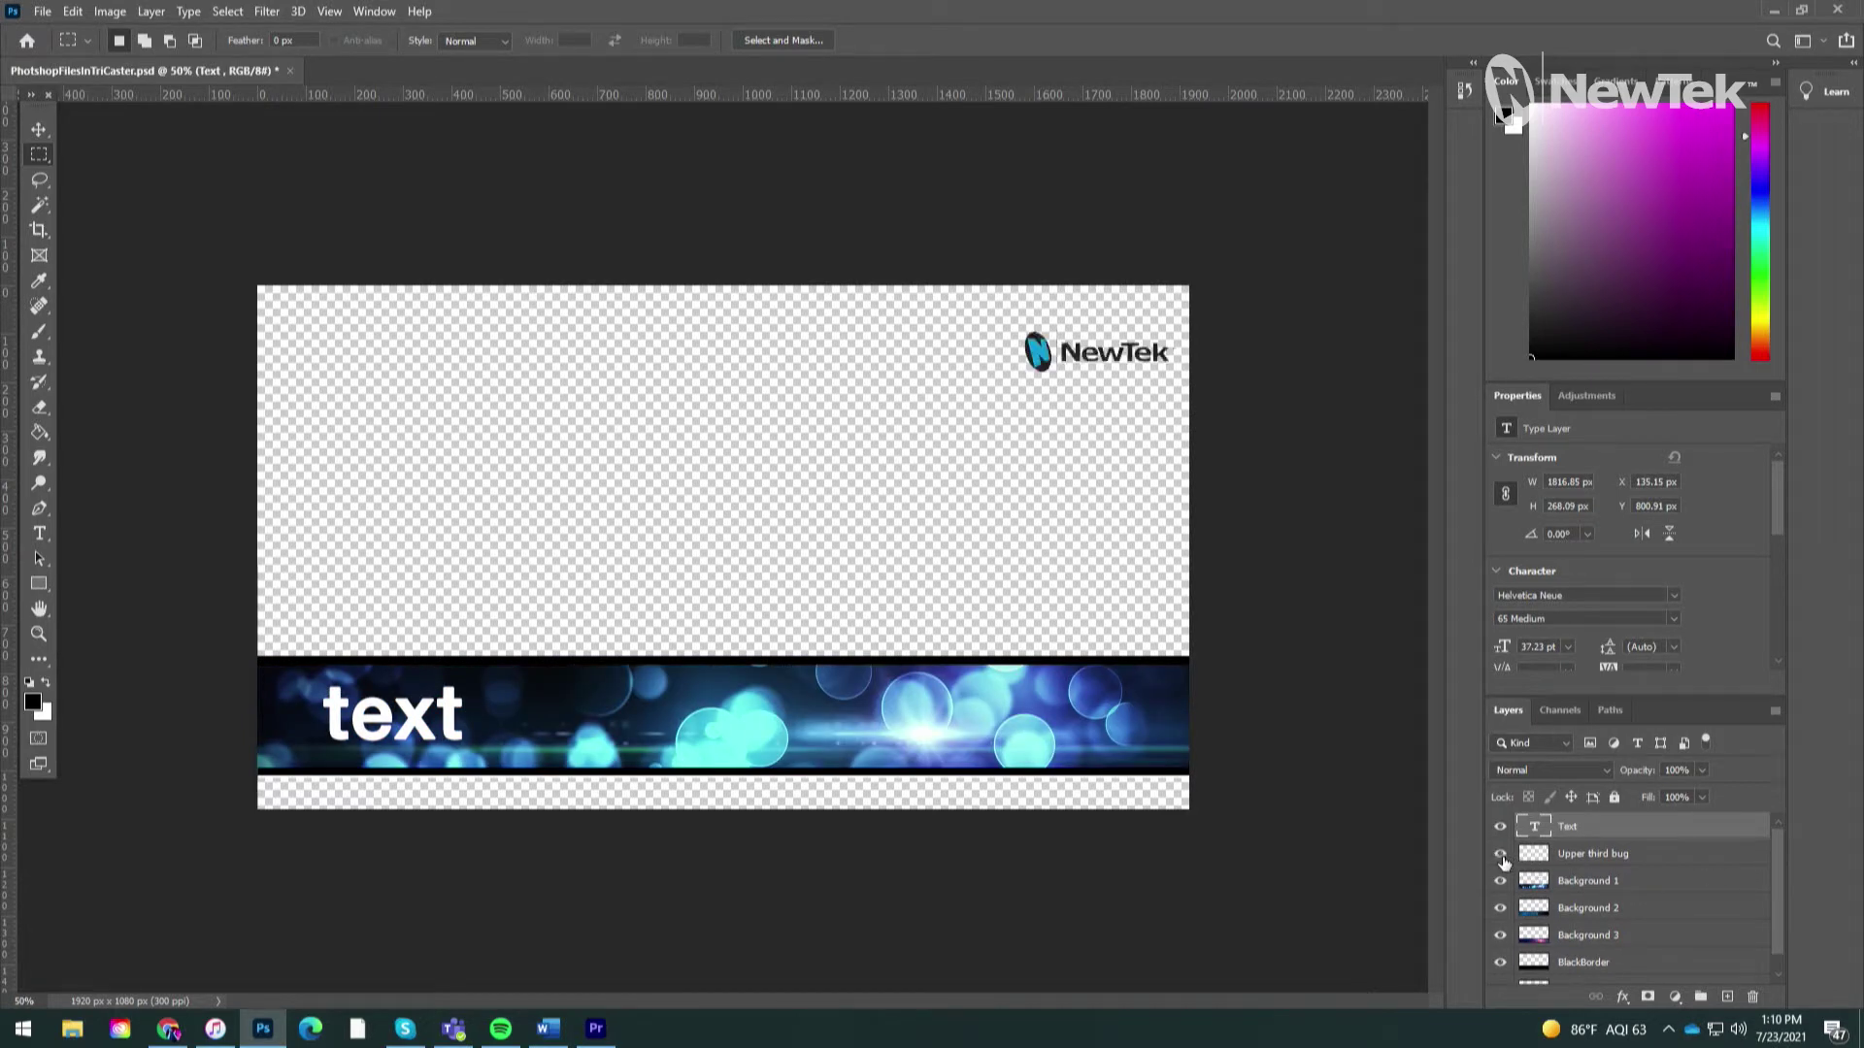
pyautogui.click(42, 13)
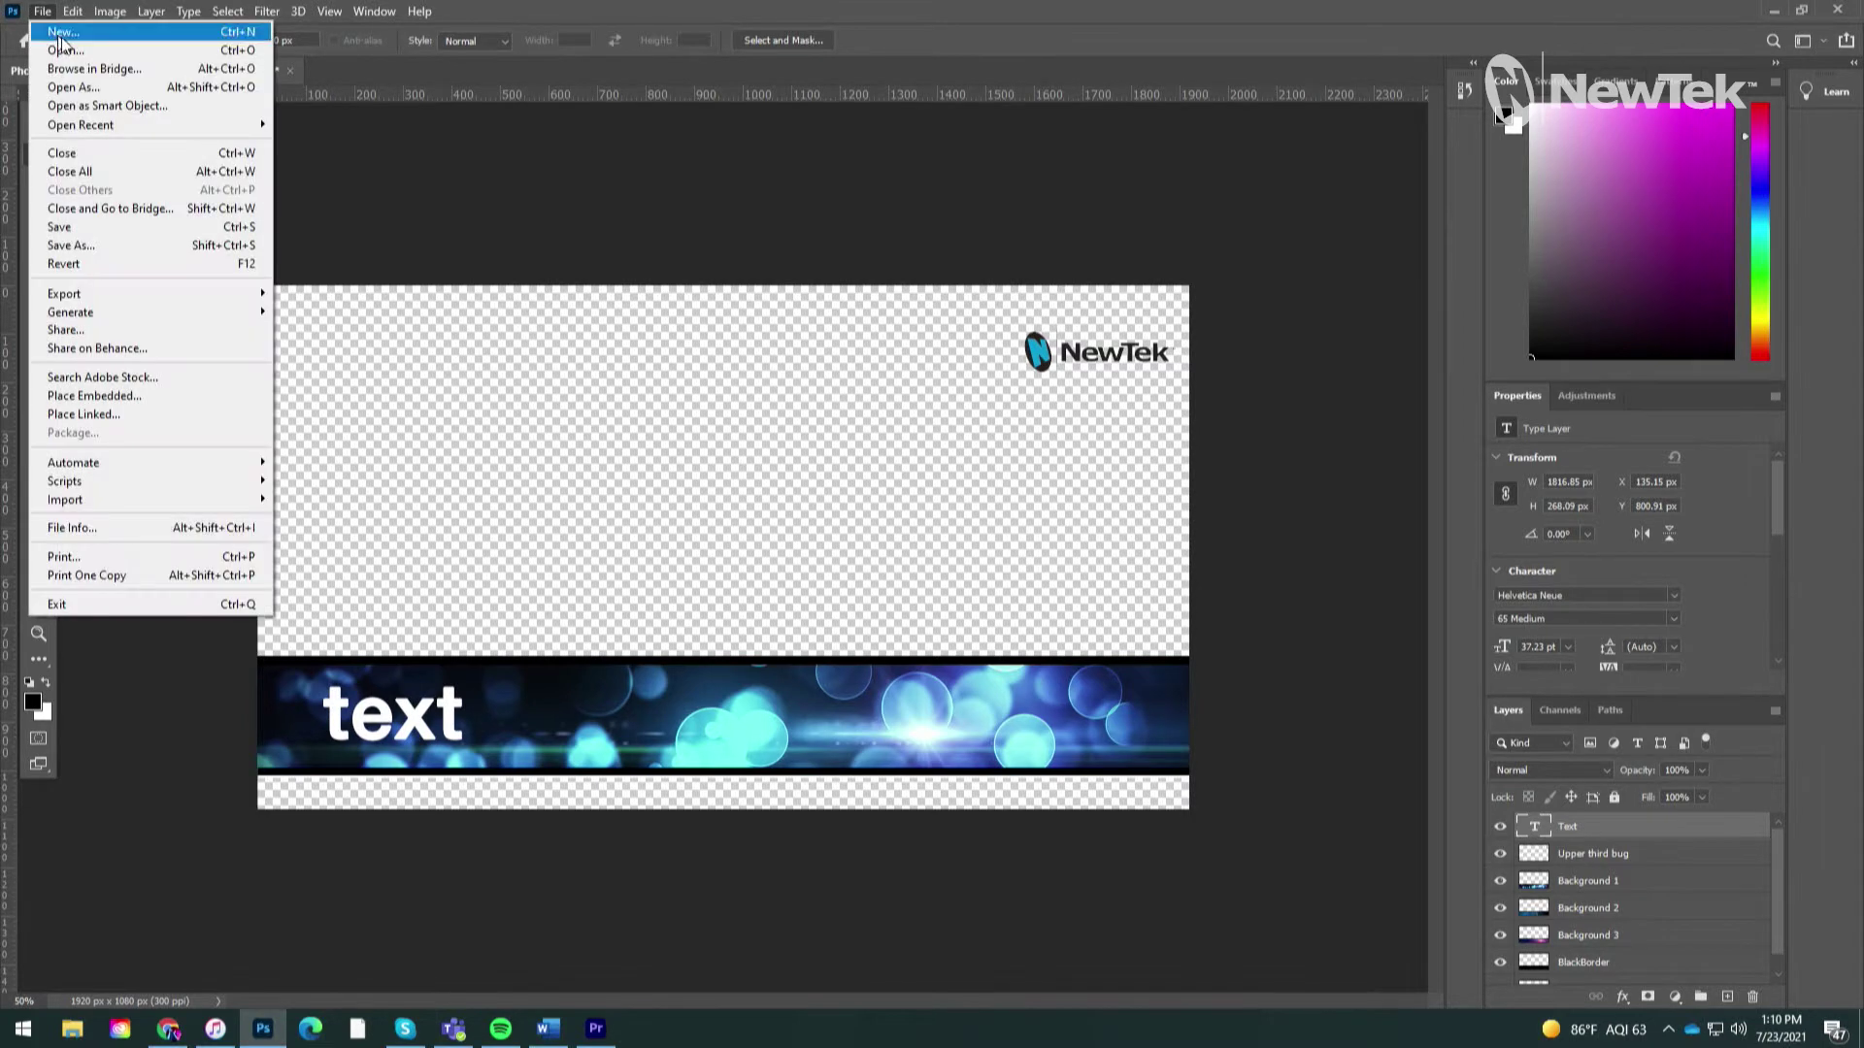
pyautogui.click(72, 226)
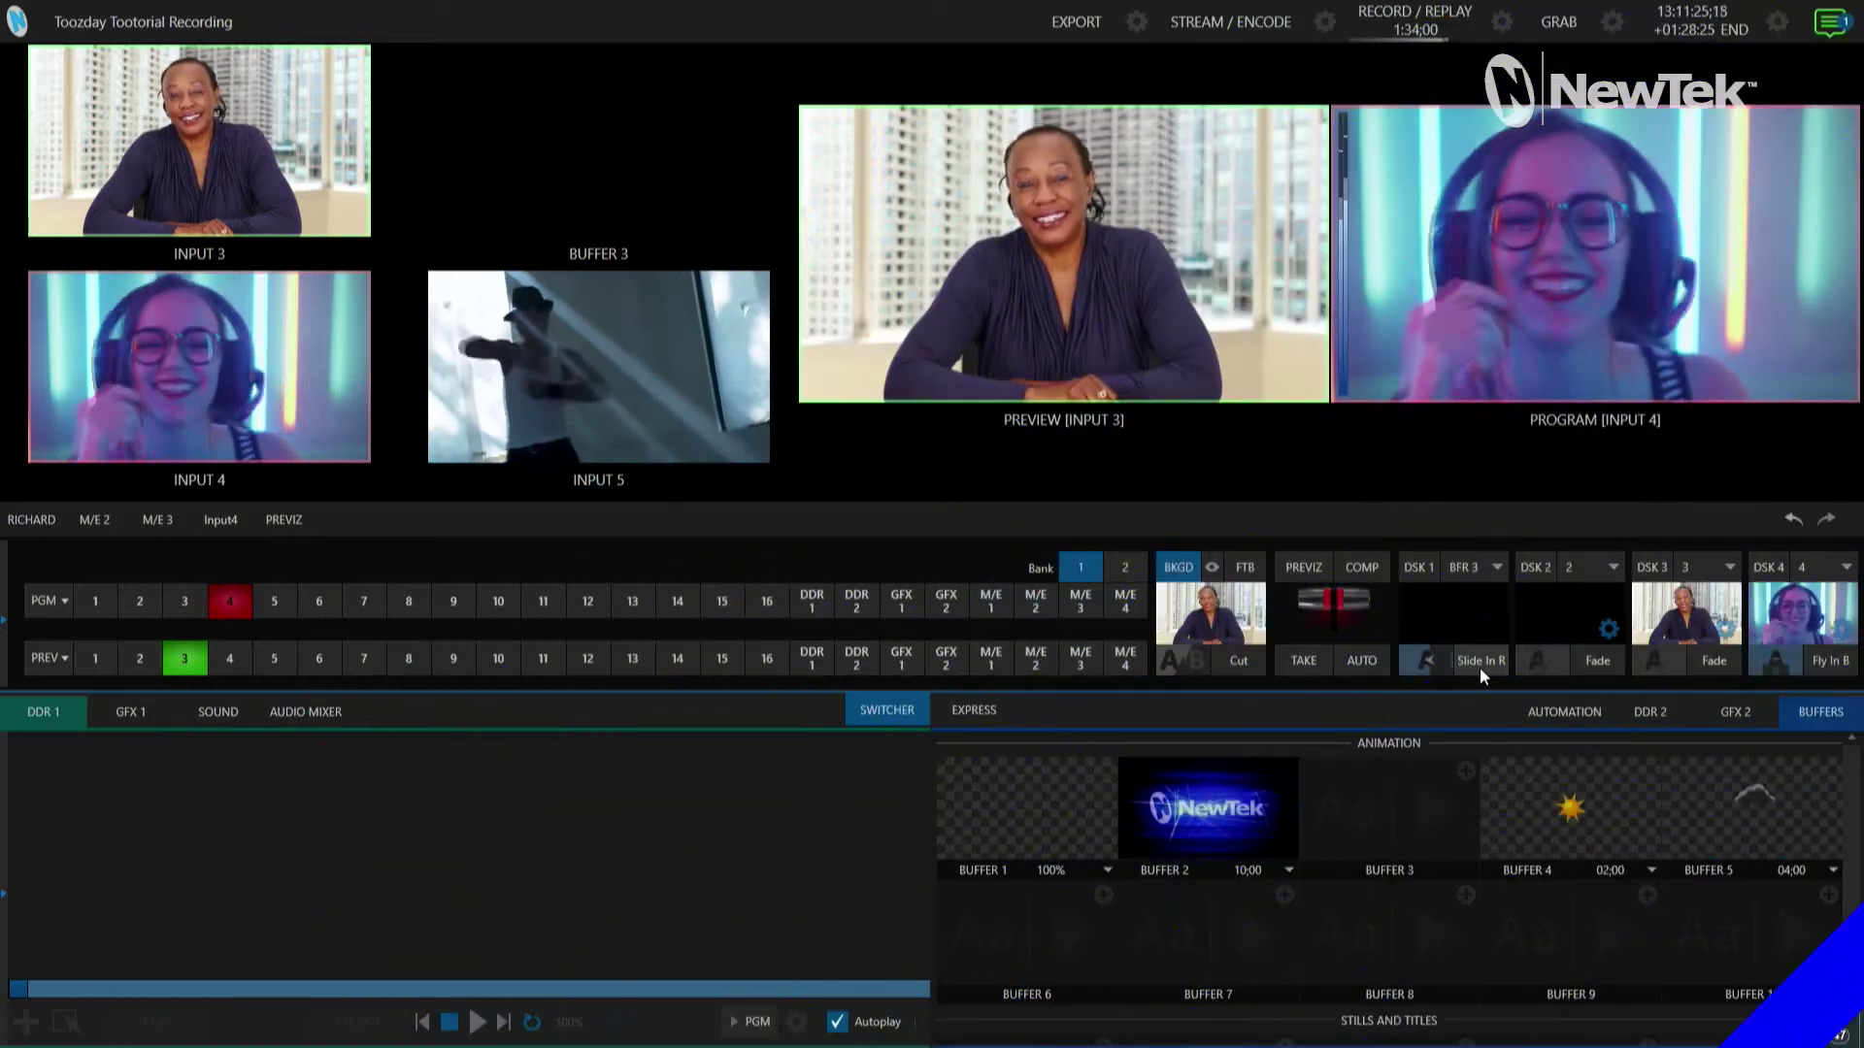
# Step: Browse to PhotoshopFilesInTriCaster.psd and load it into Buffer 3
pyautogui.moveTo(1405, 777)
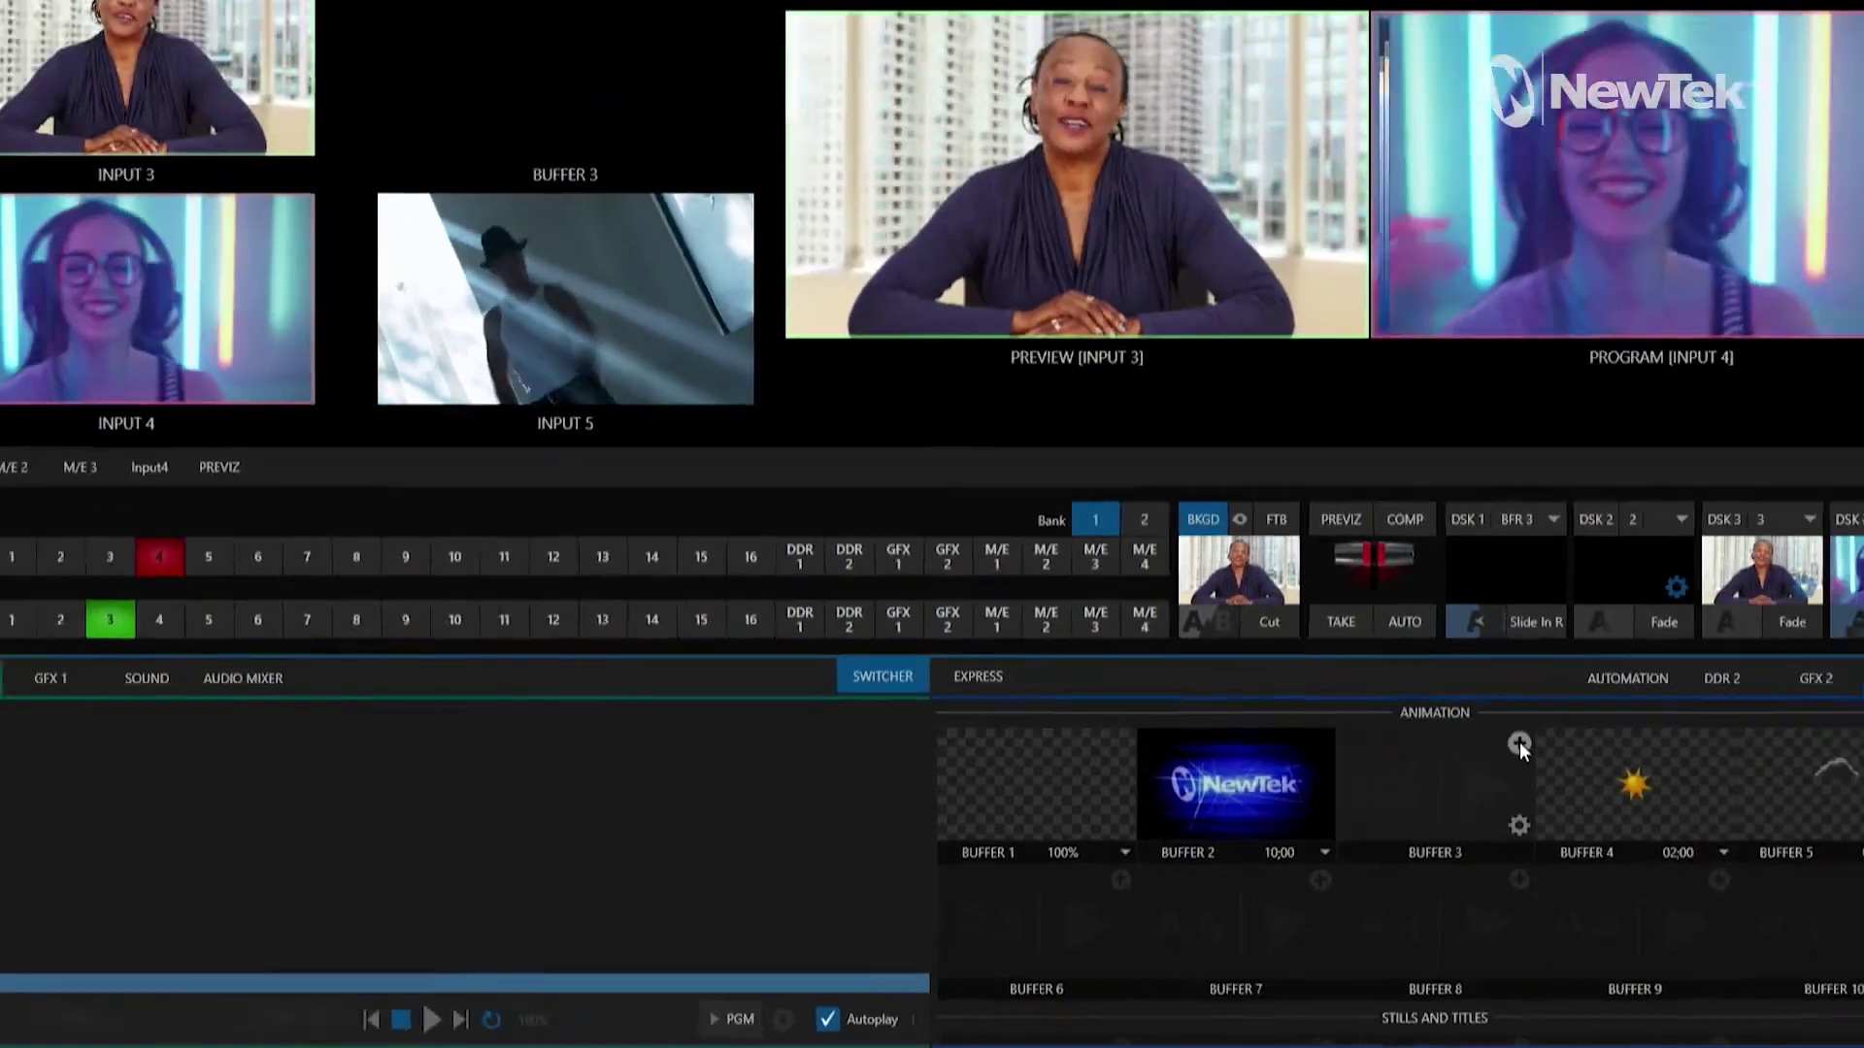
pyautogui.click(1518, 744)
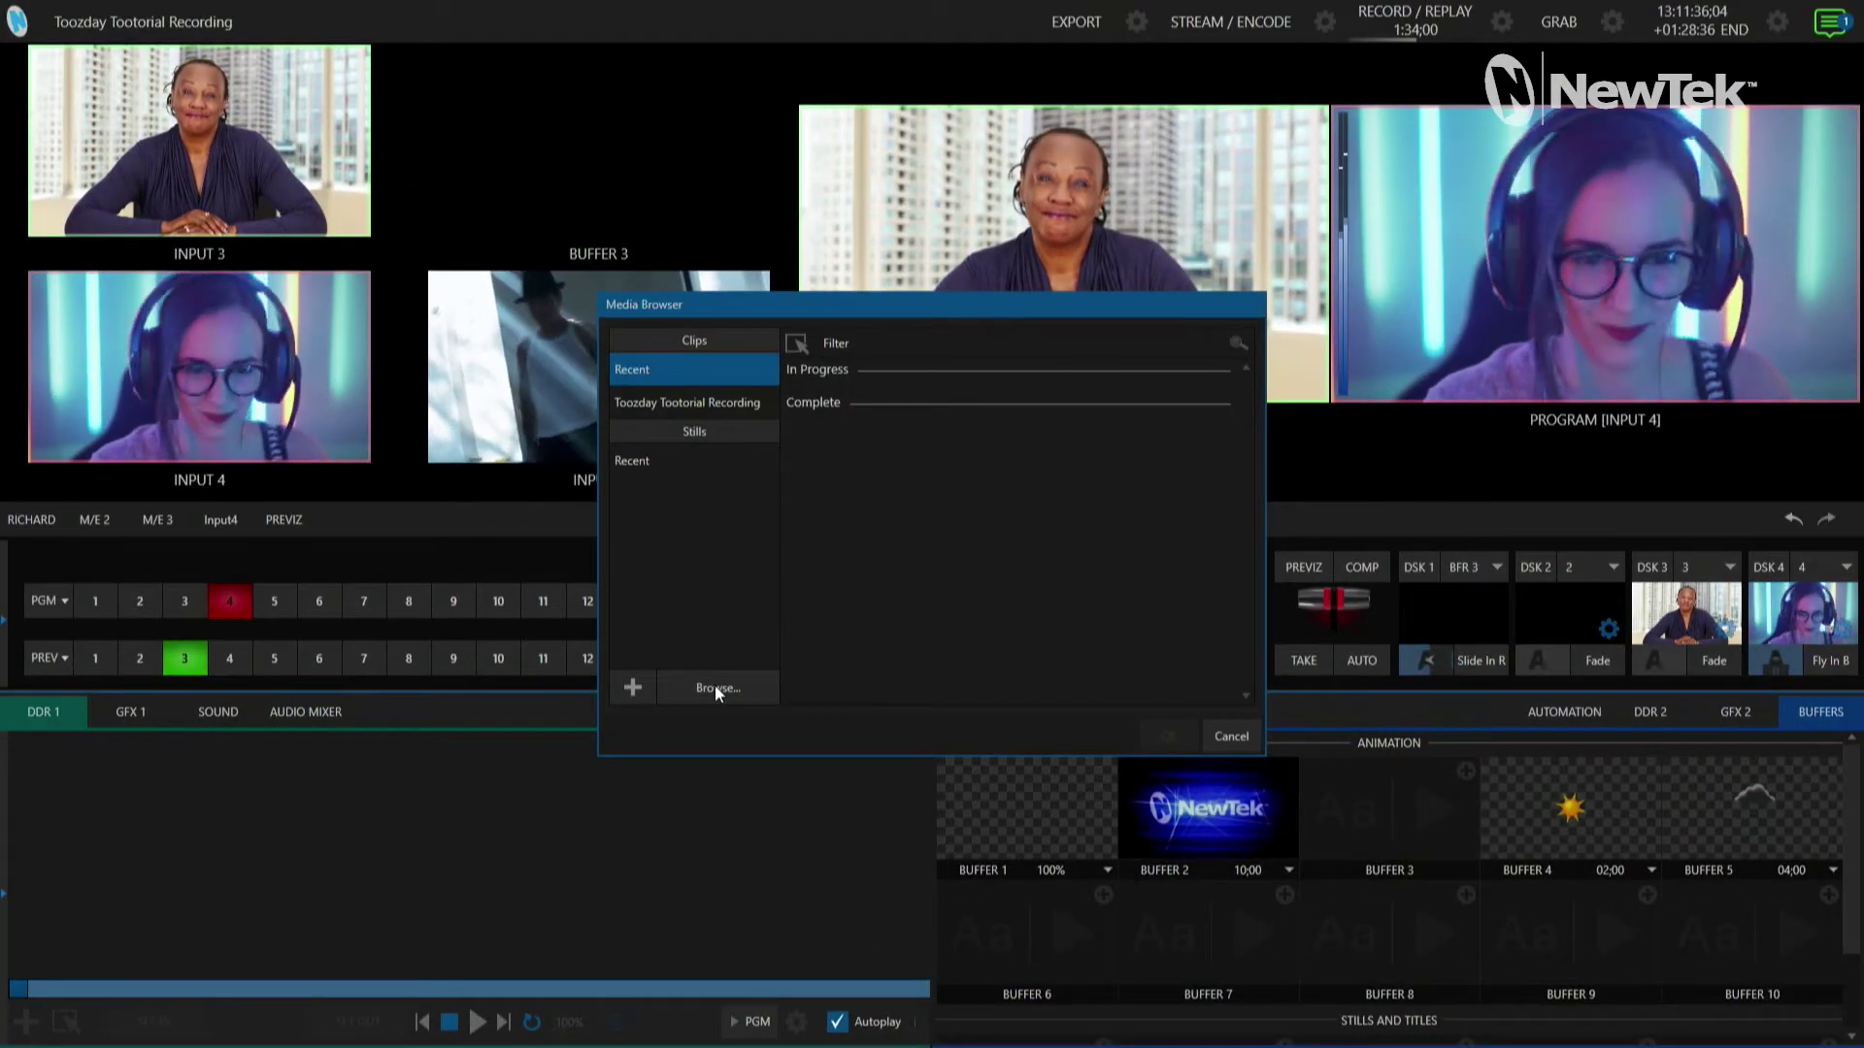
pyautogui.click(714, 685)
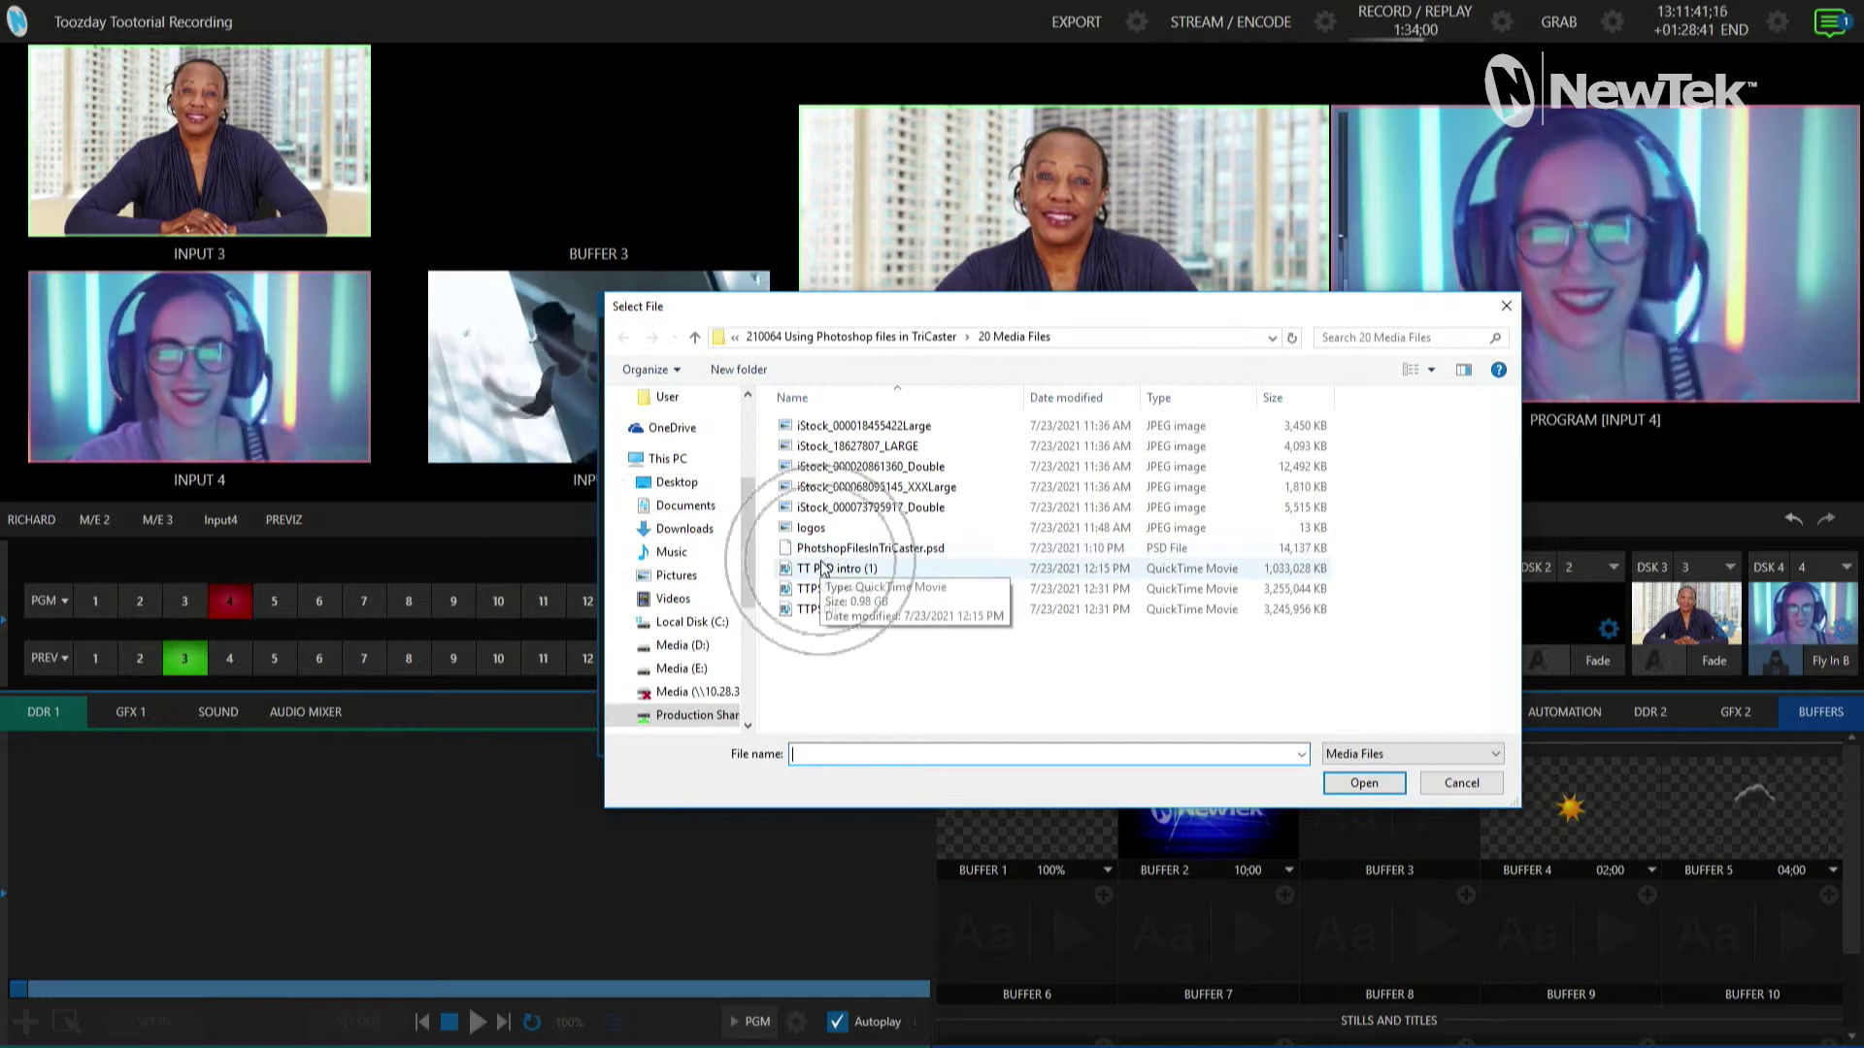
pyautogui.click(840, 550)
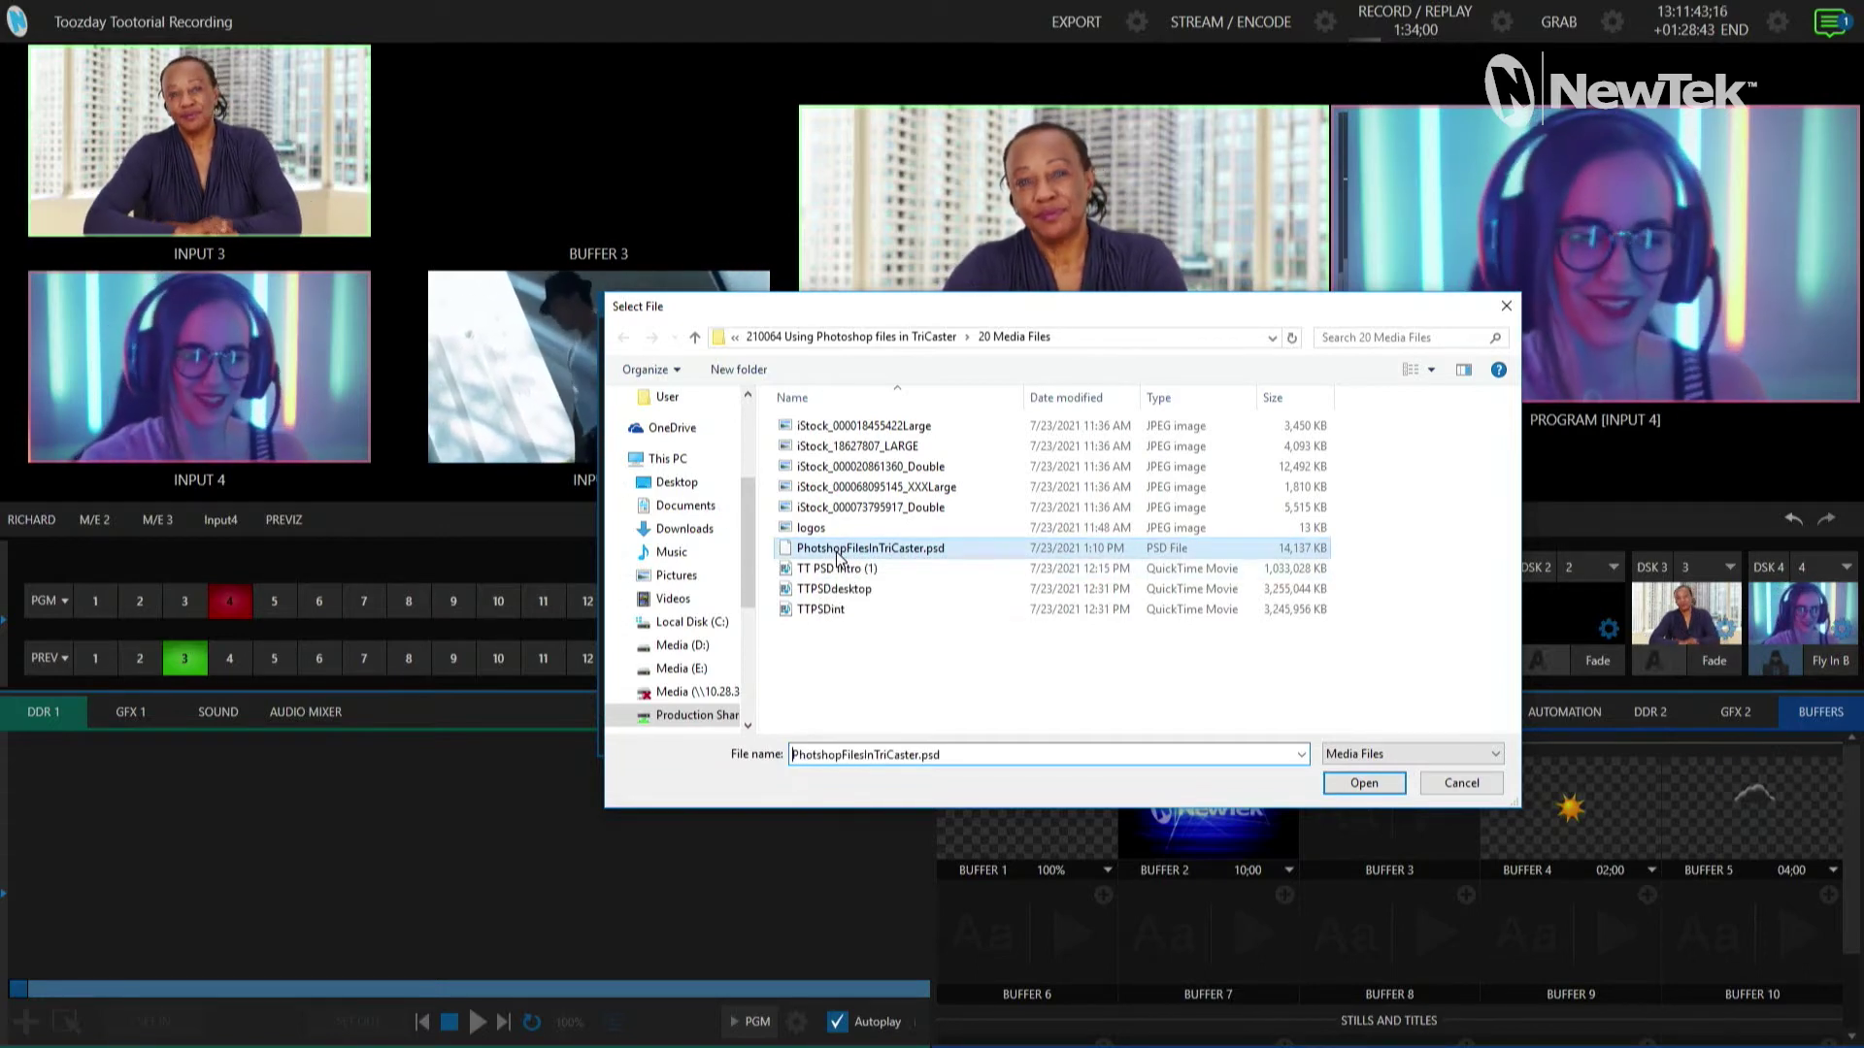
pyautogui.click(1384, 779)
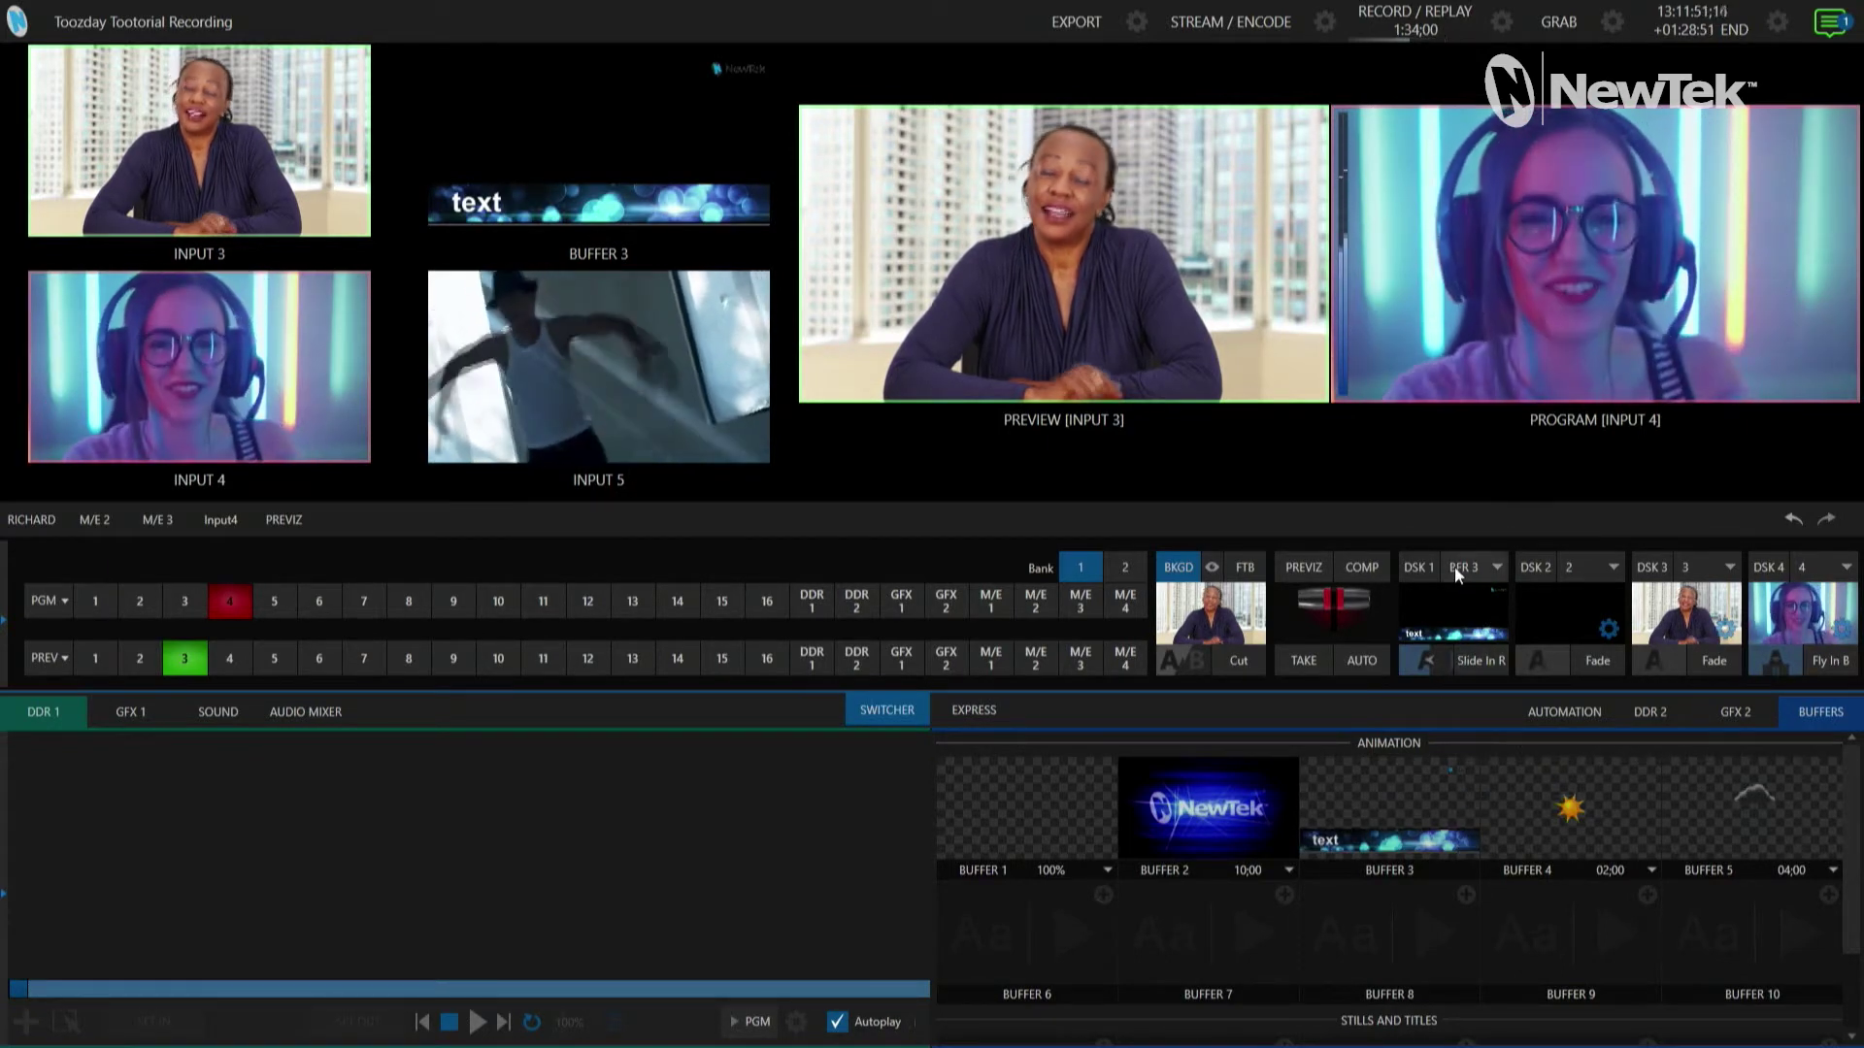
# Step: Take the Buffer 3 lower third to air on DSK 1 with Slide In
pyautogui.click(1478, 661)
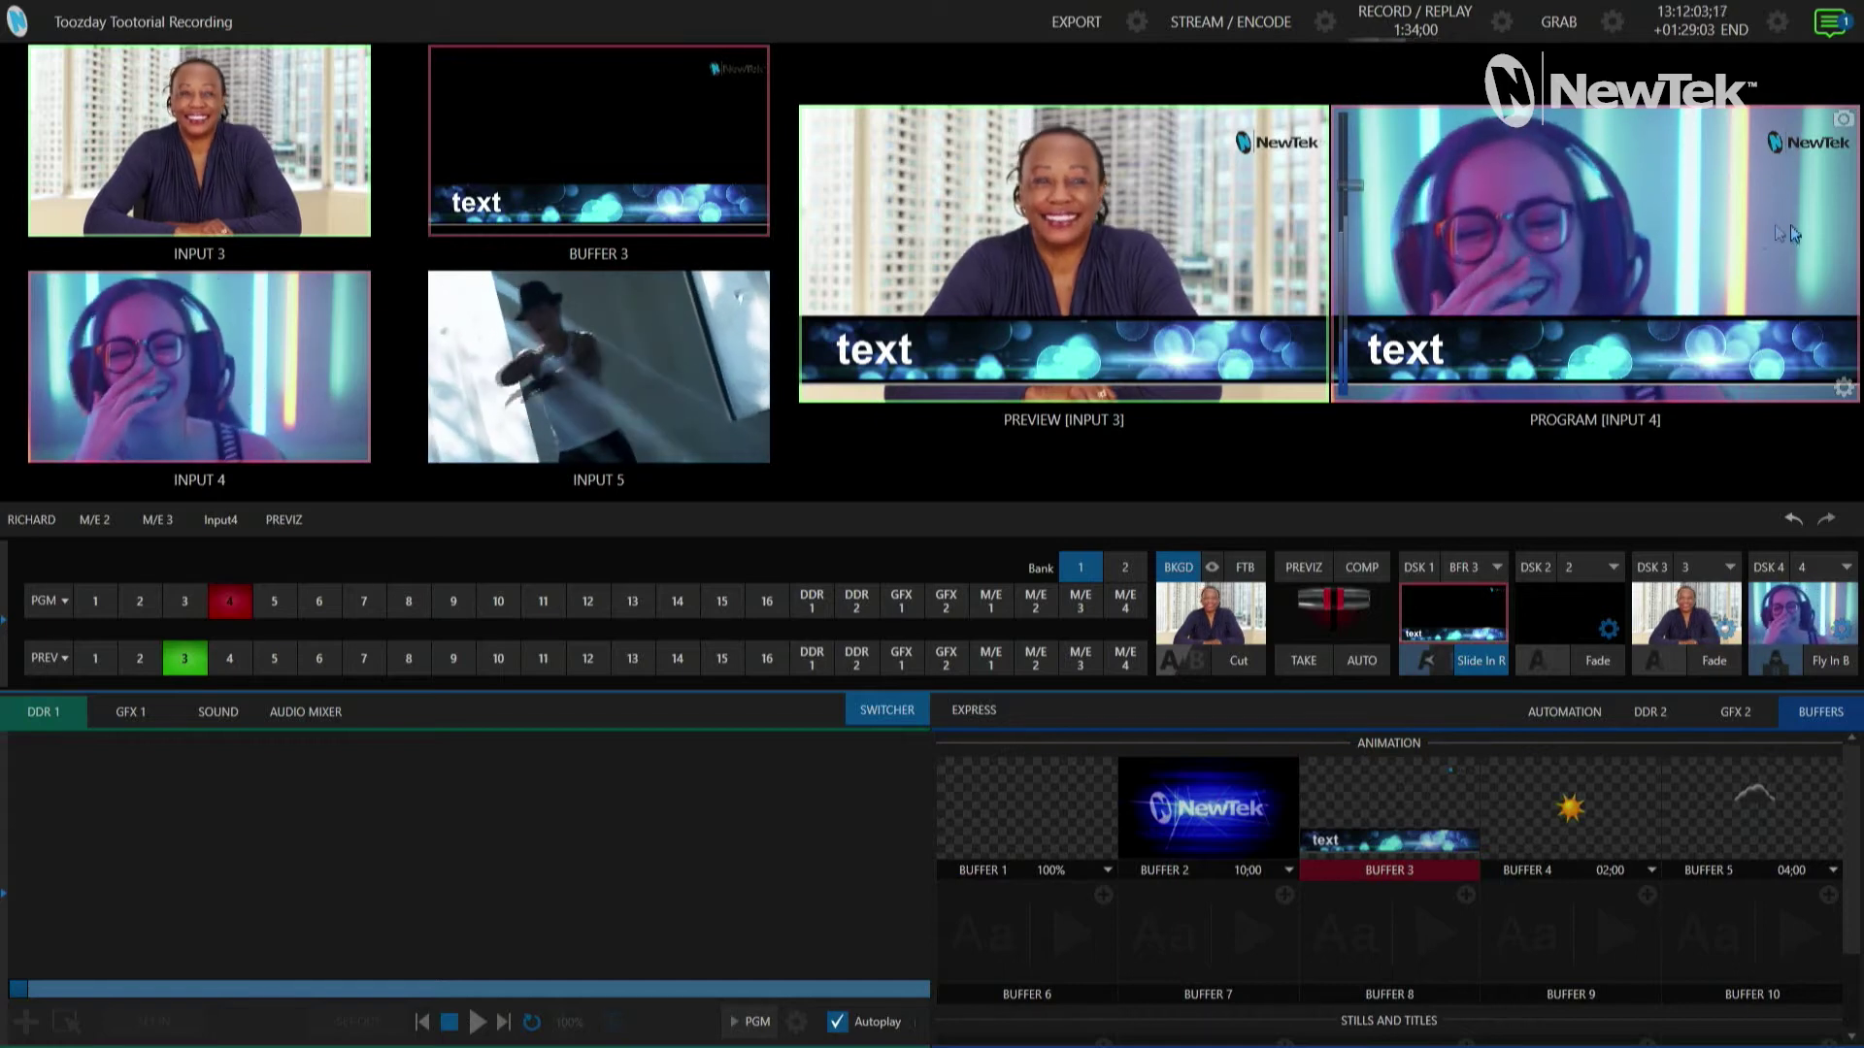
pyautogui.click(1811, 155)
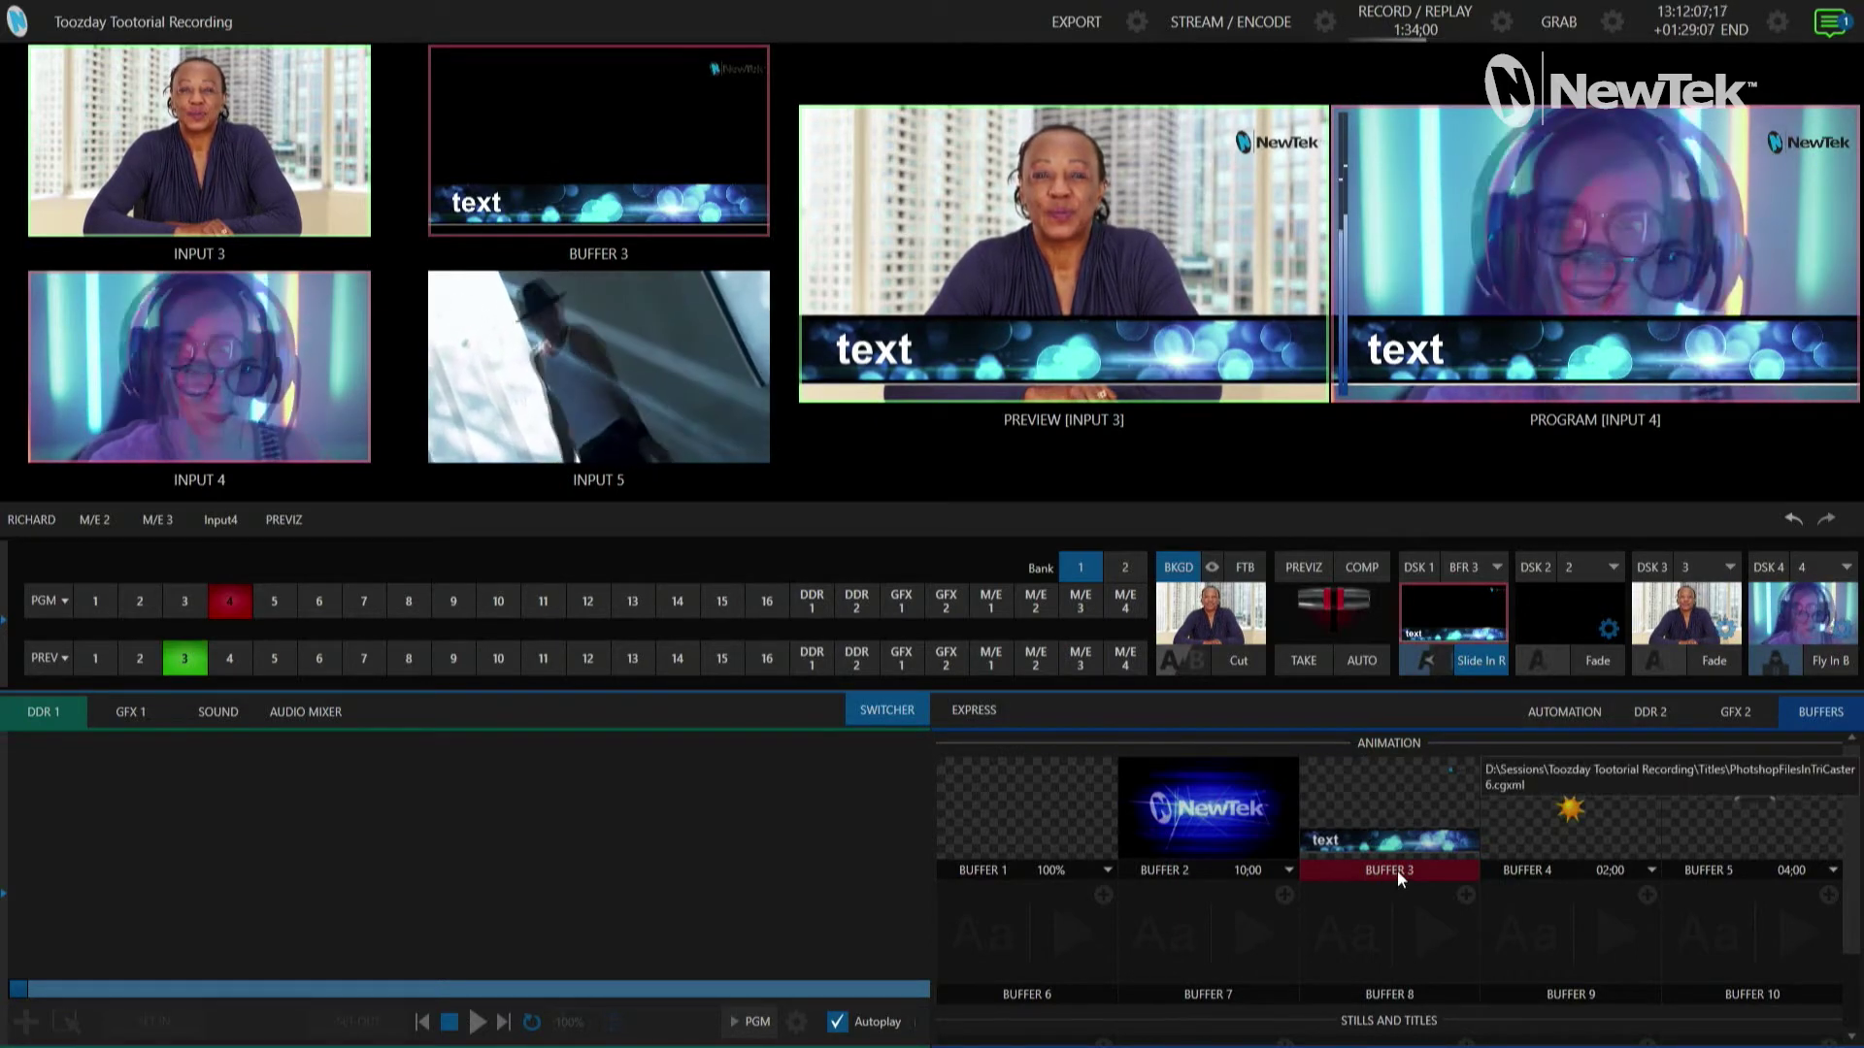
pyautogui.moveTo(1322, 843)
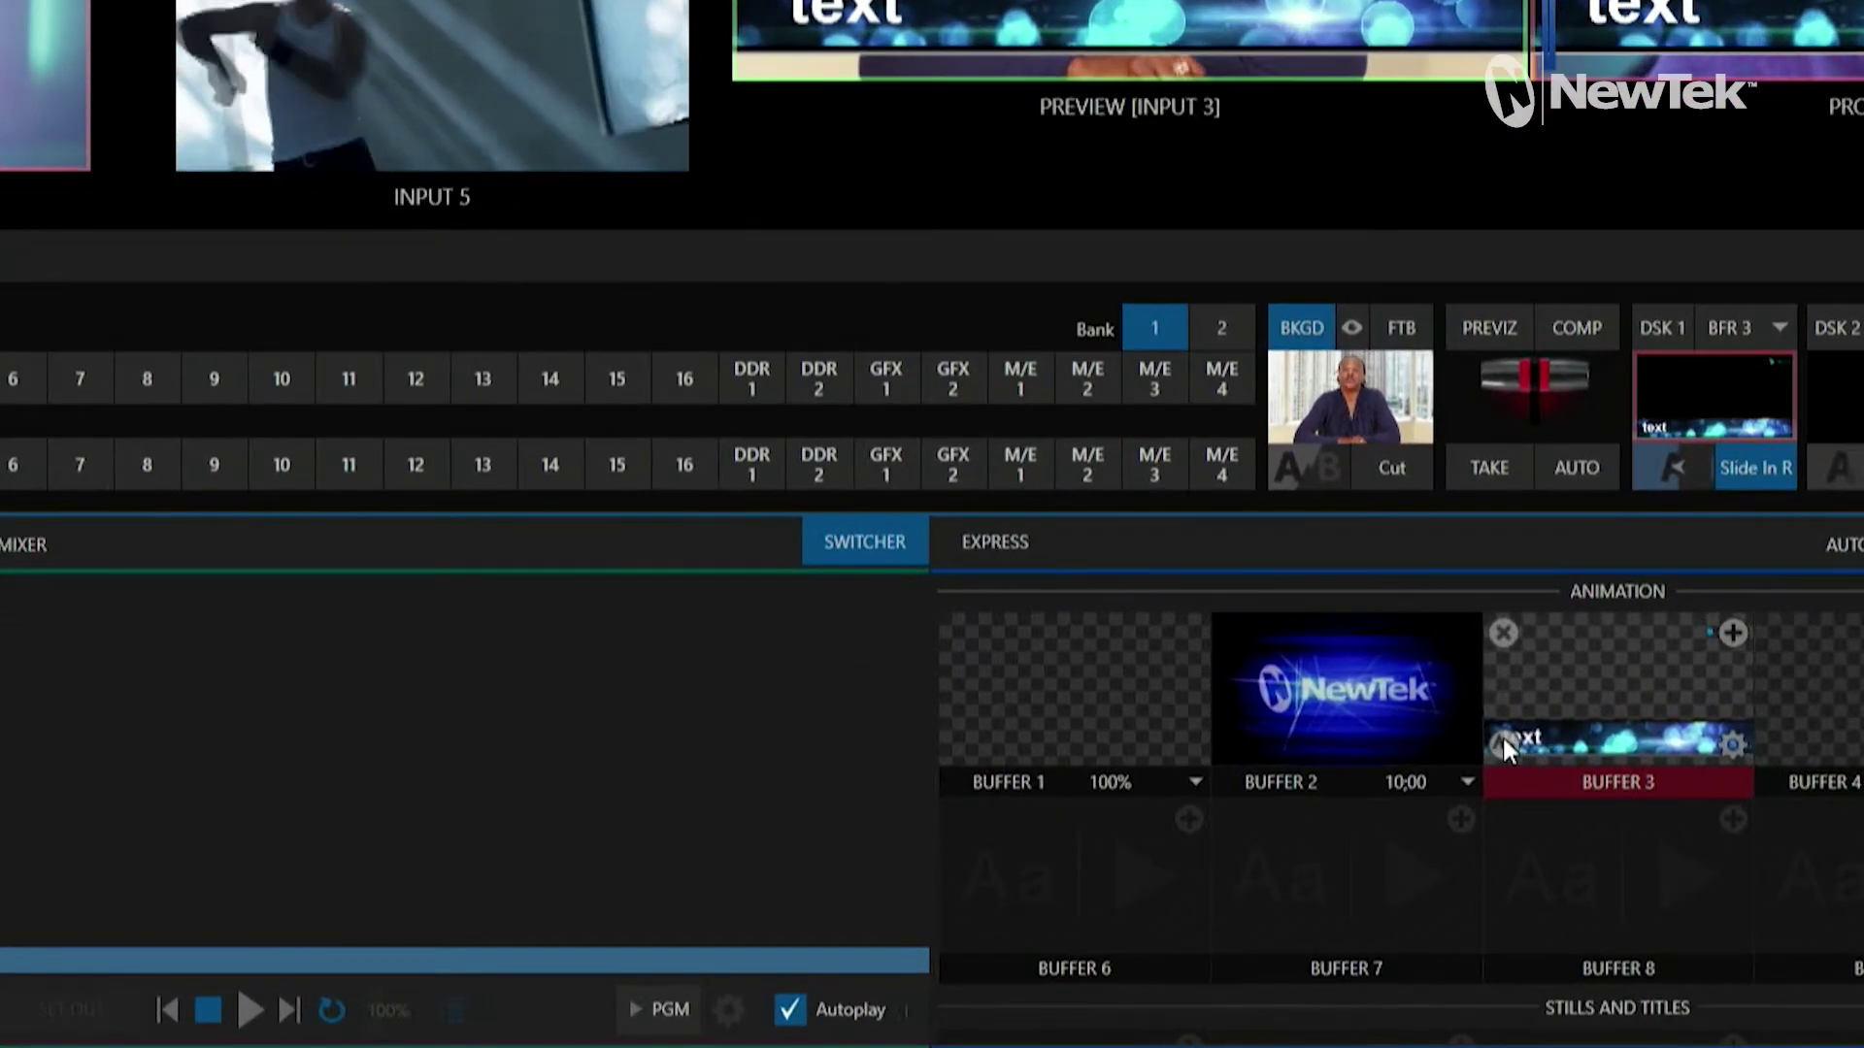
# Step: Replace the Buffer 3 title's 'text' with the person's name
pyautogui.doubleClick(1500, 737)
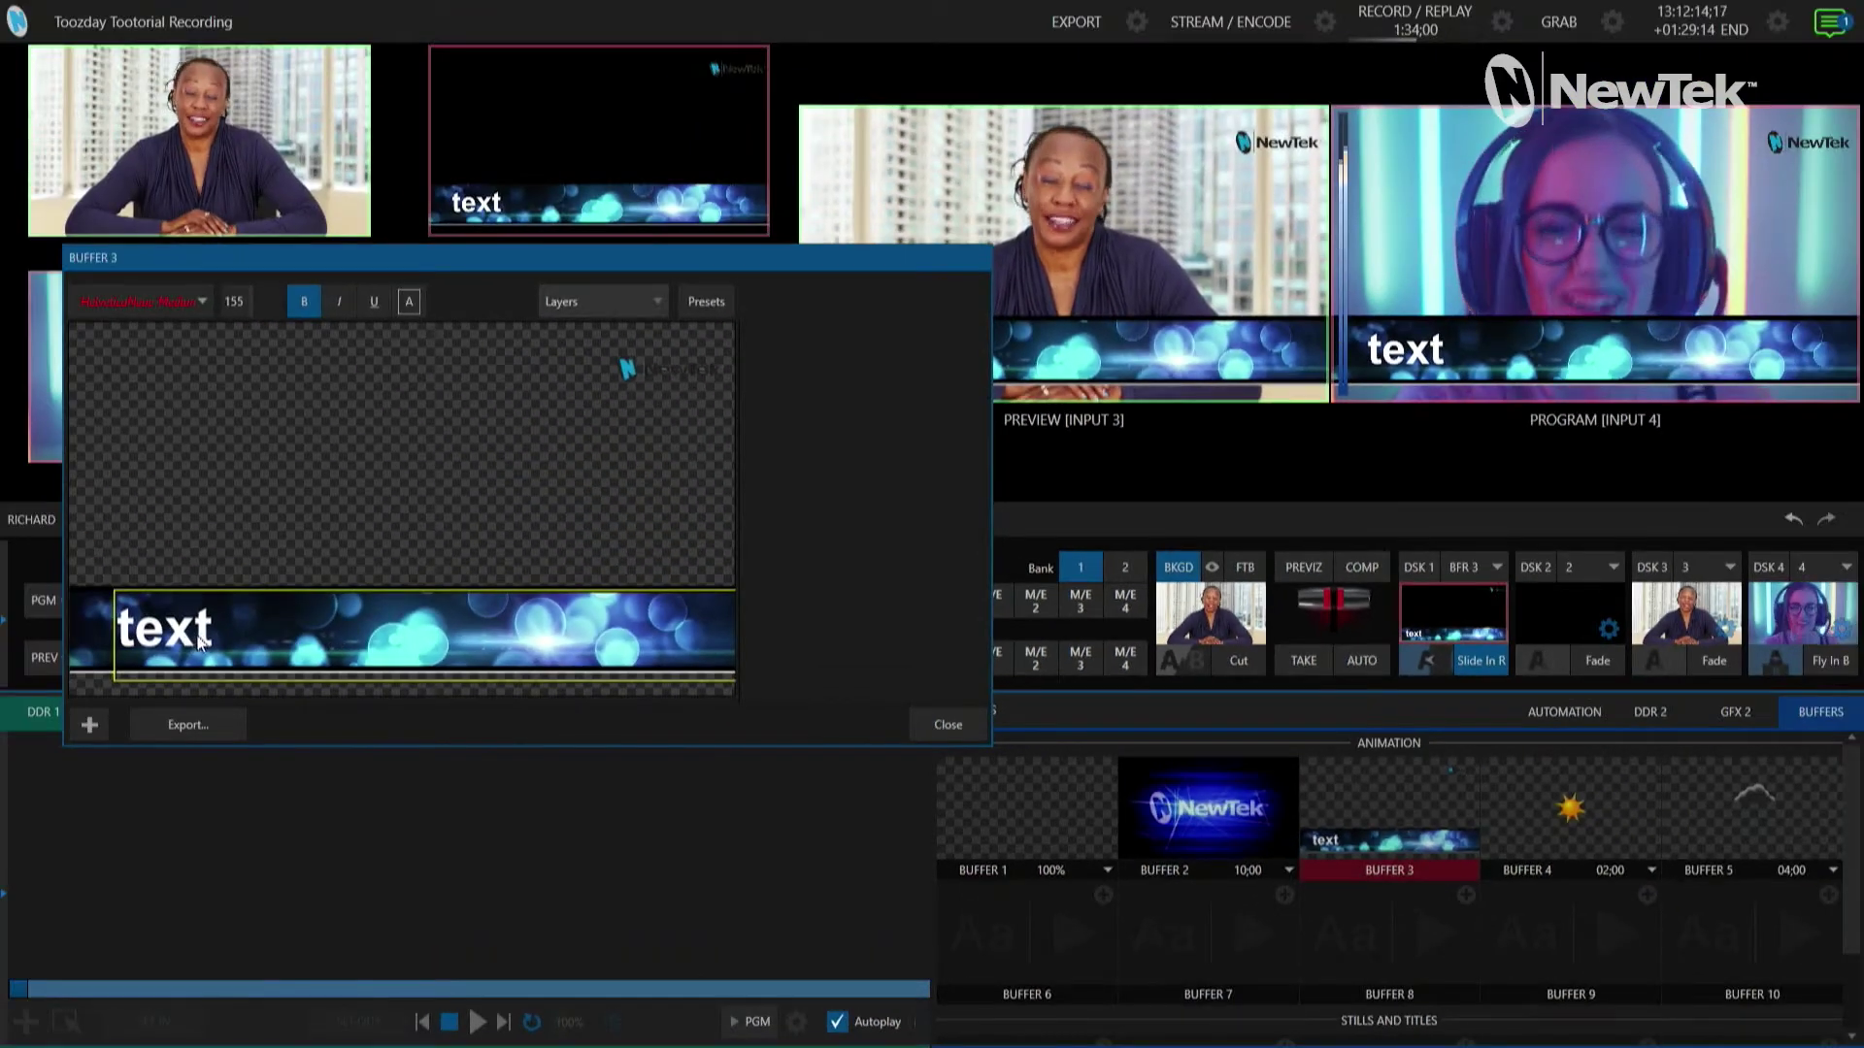
pyautogui.doubleClick(227, 642)
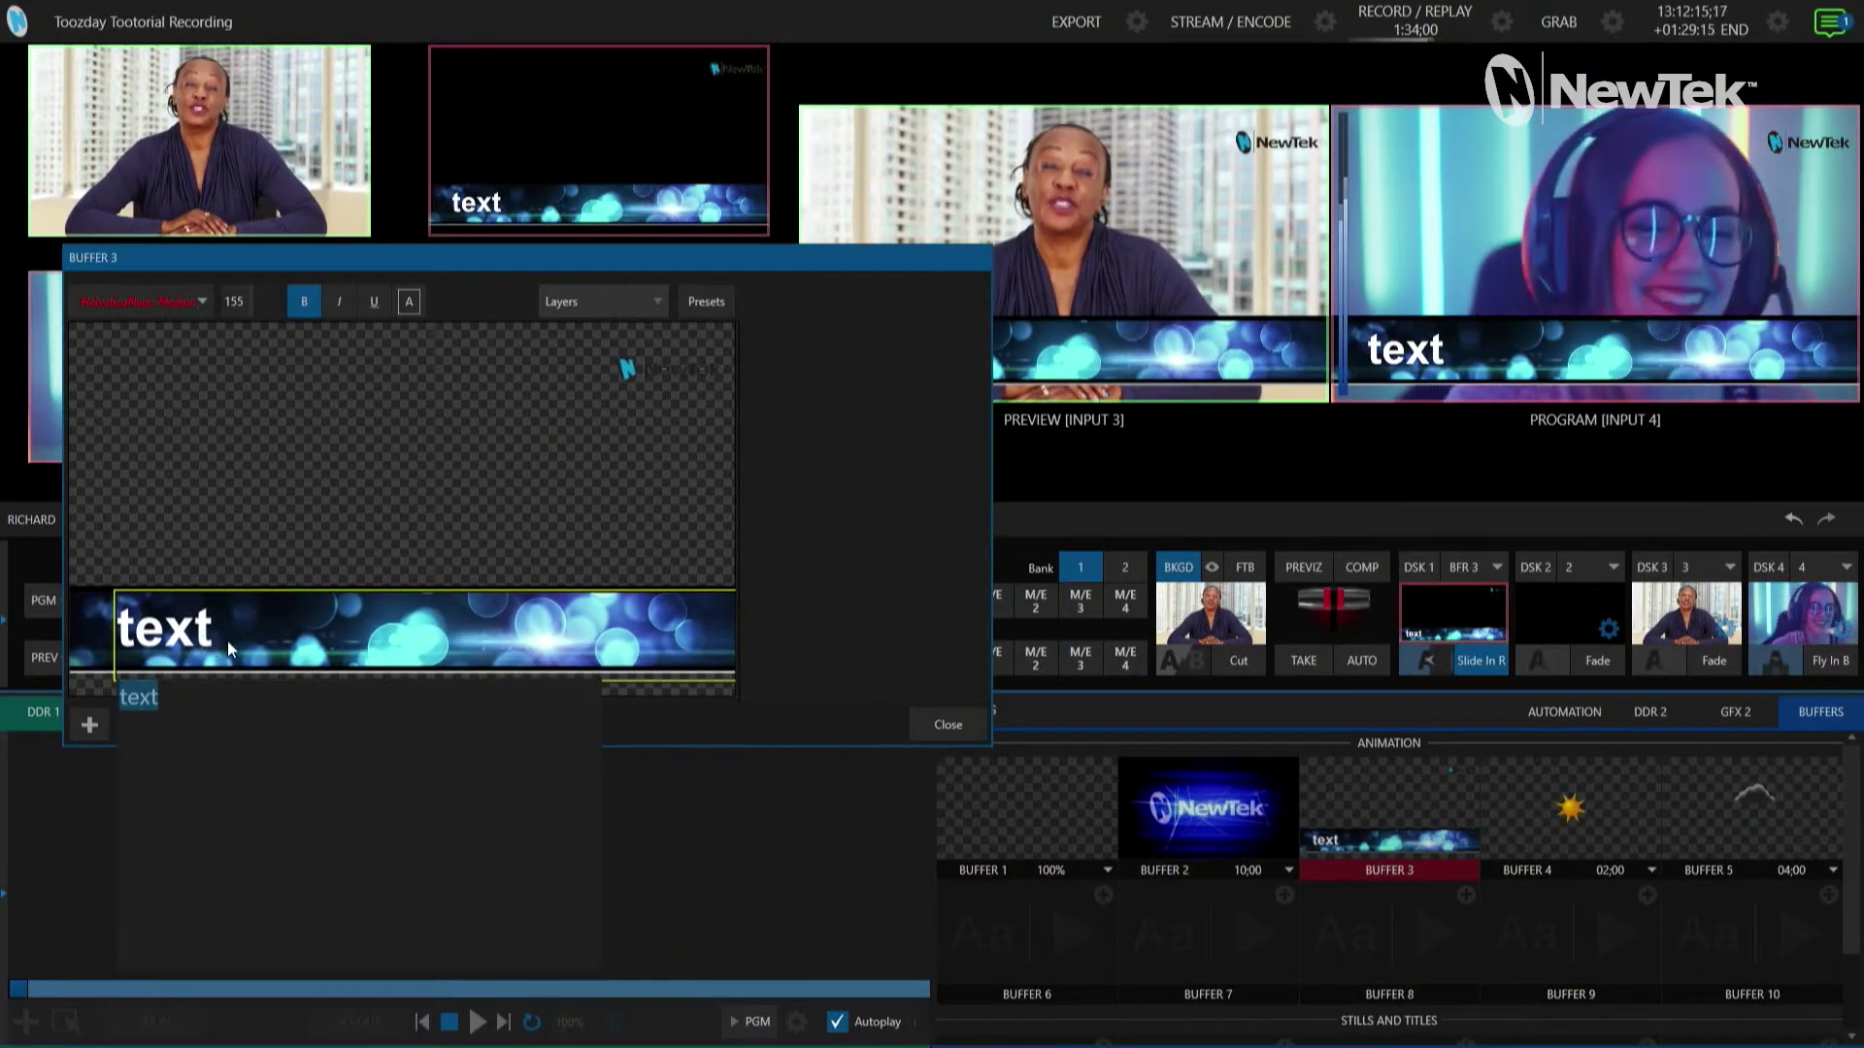
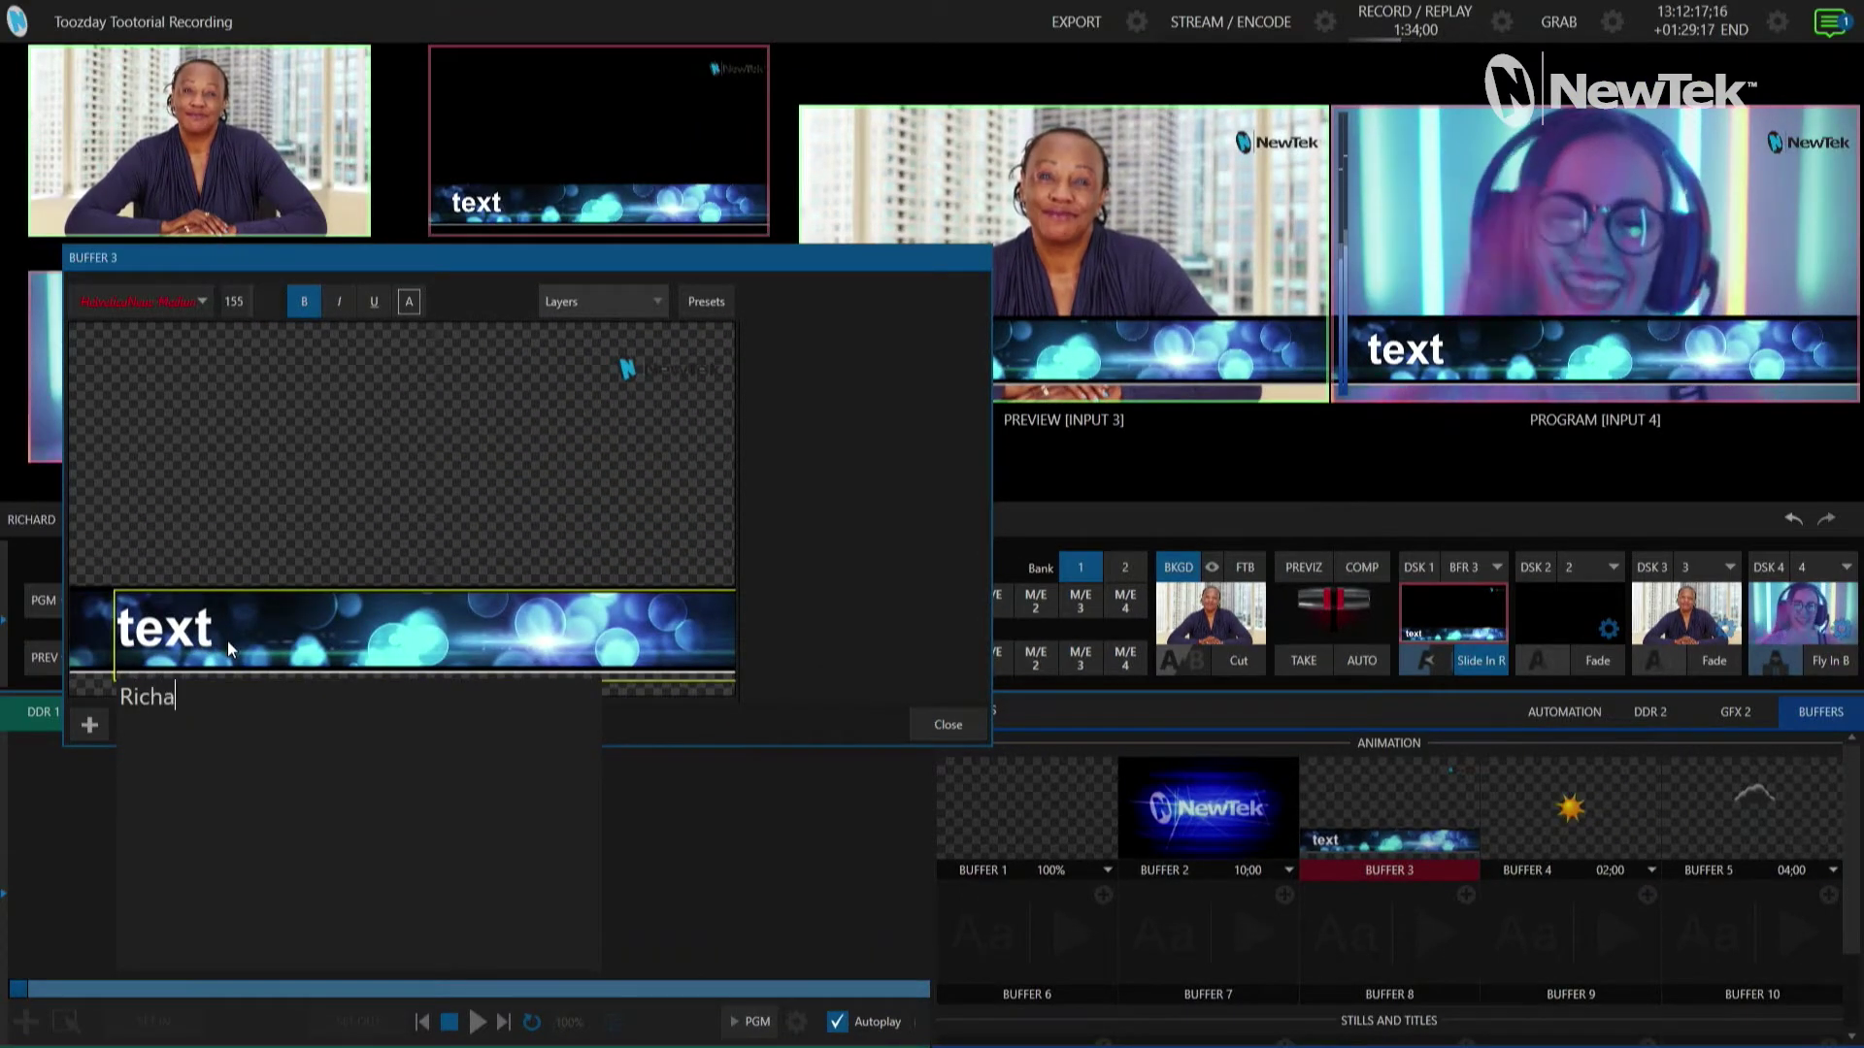
pyautogui.press('Return')
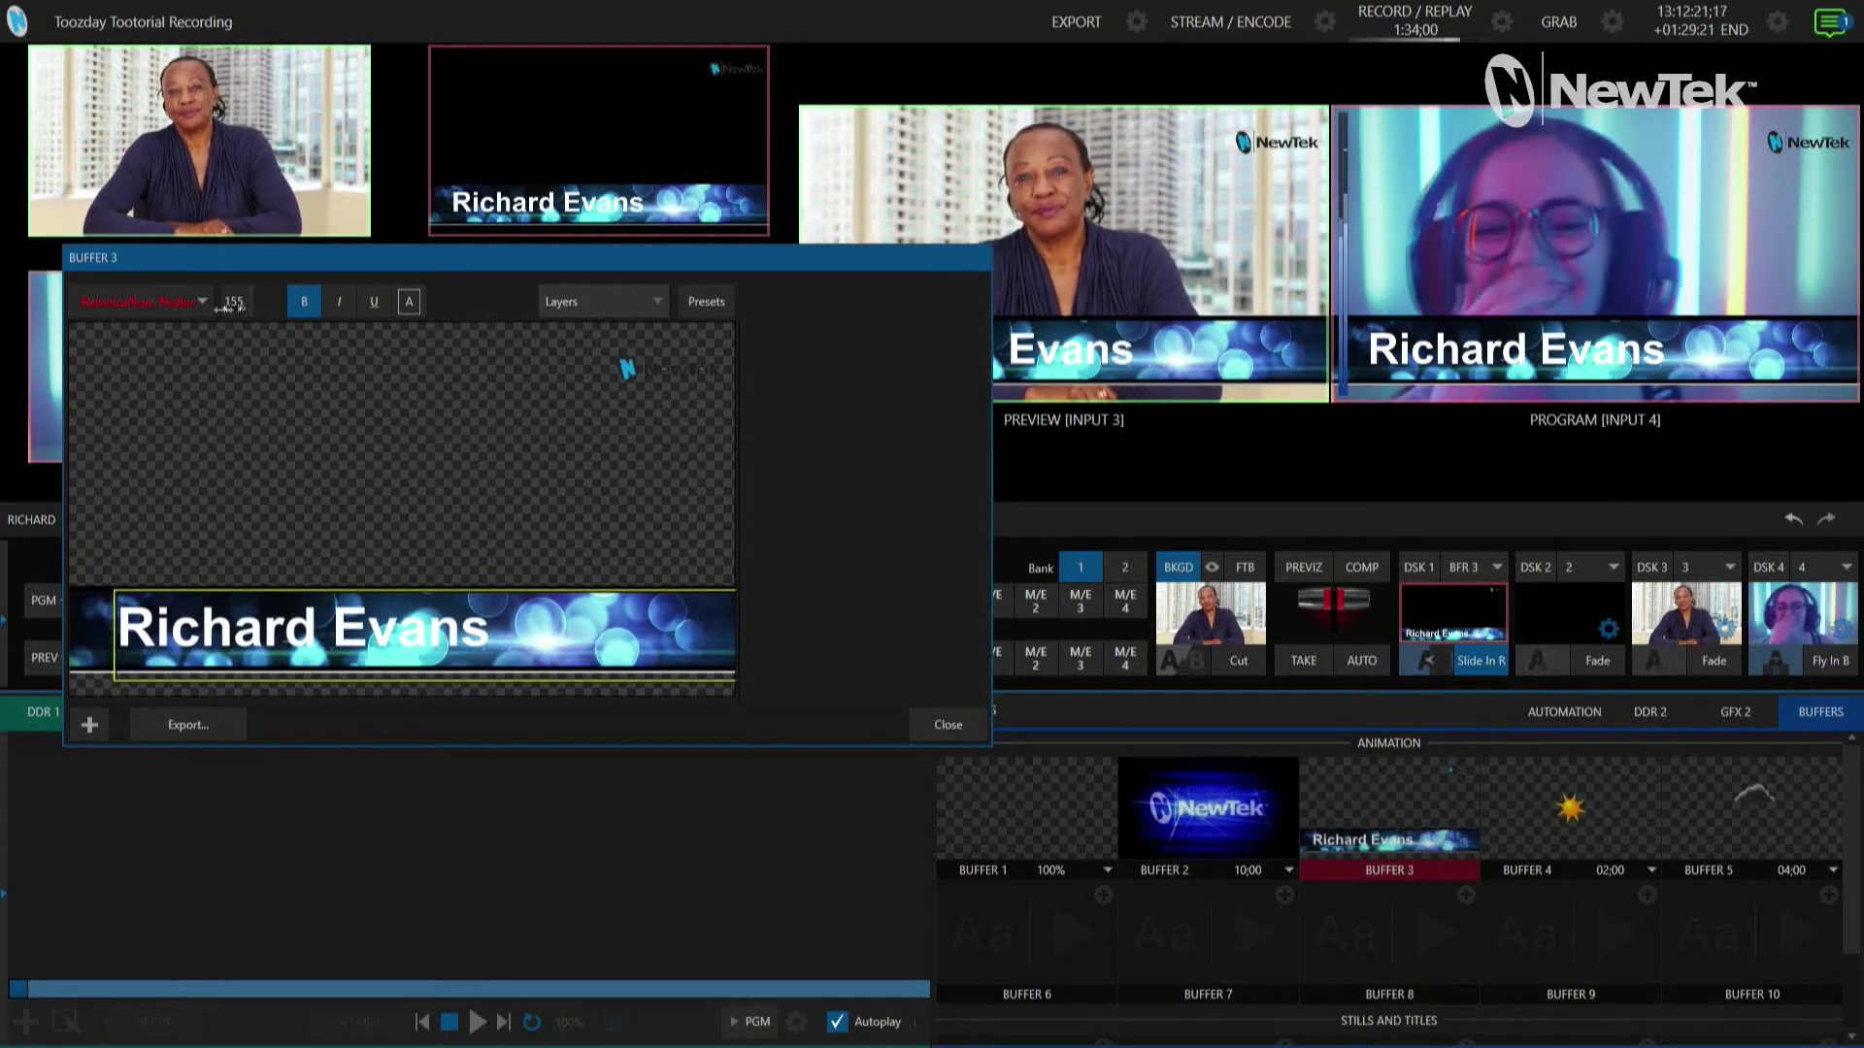
# Step: Make the name bold and set its font size to 152
pyautogui.click(304, 303)
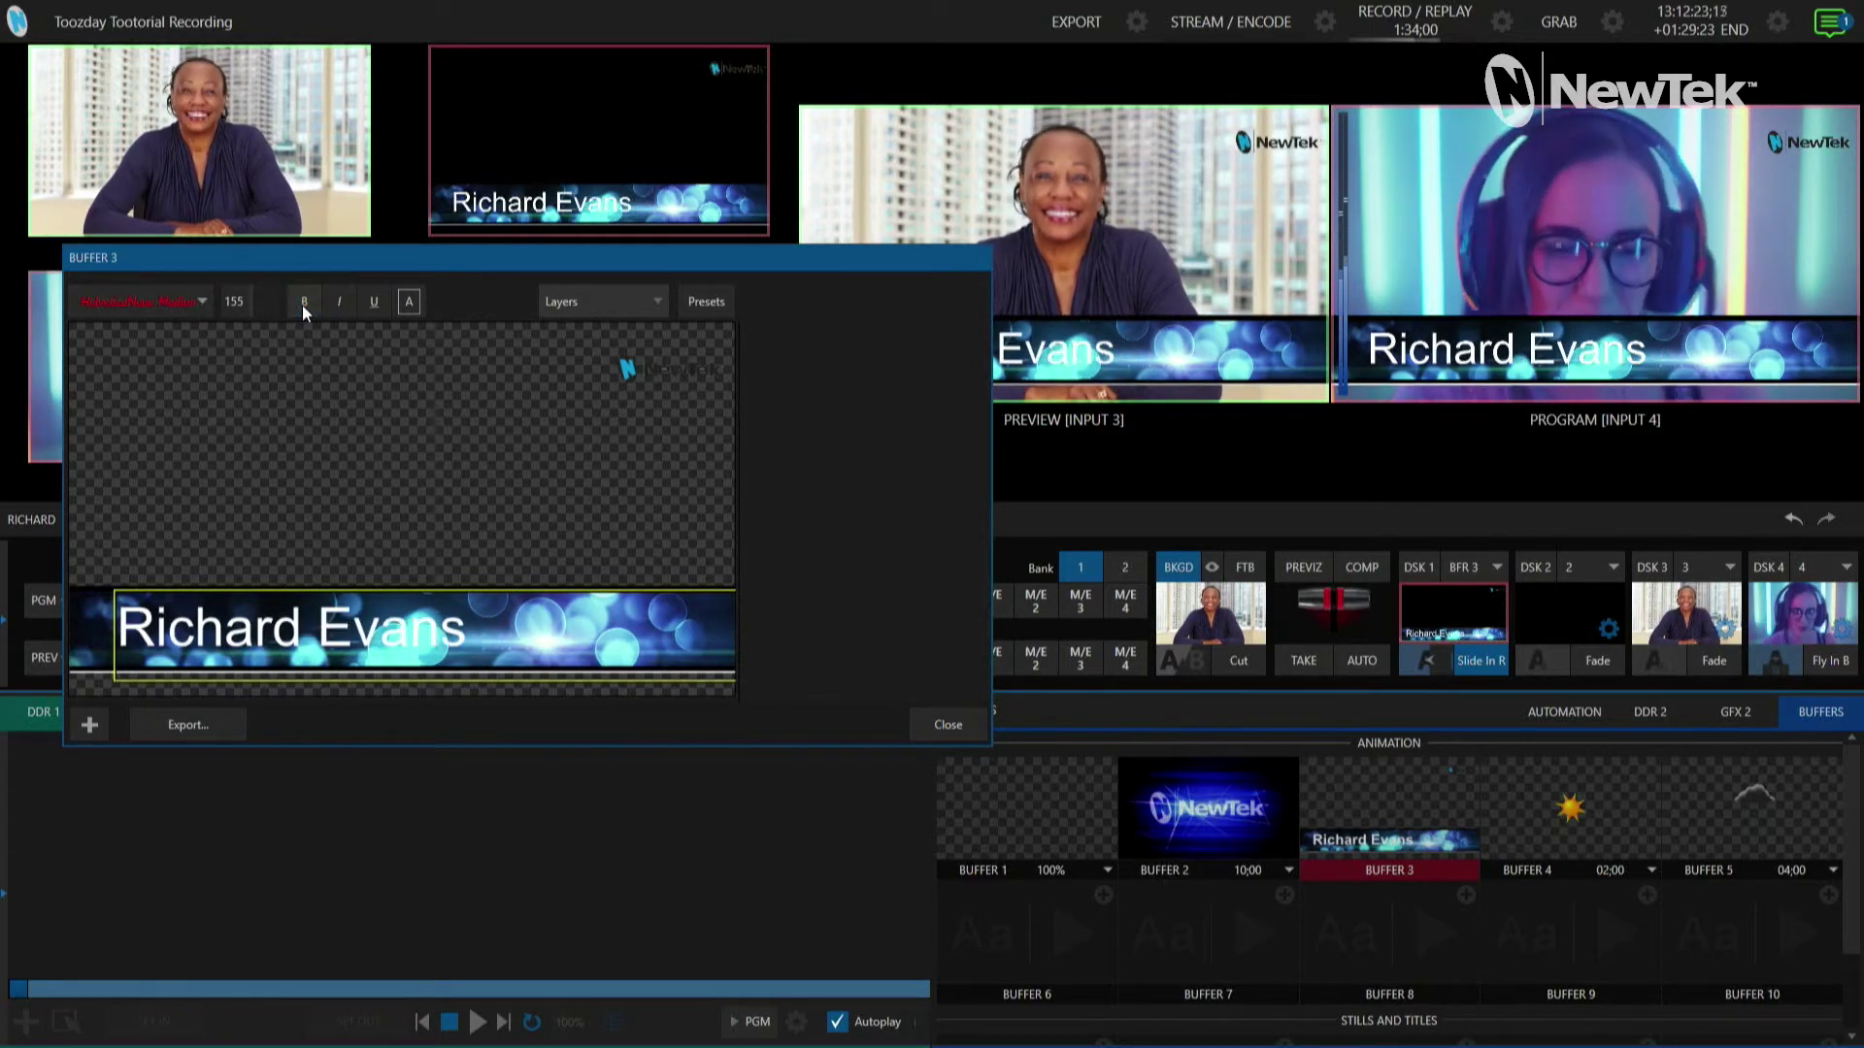
pyautogui.click(339, 302)
pyautogui.click(339, 302)
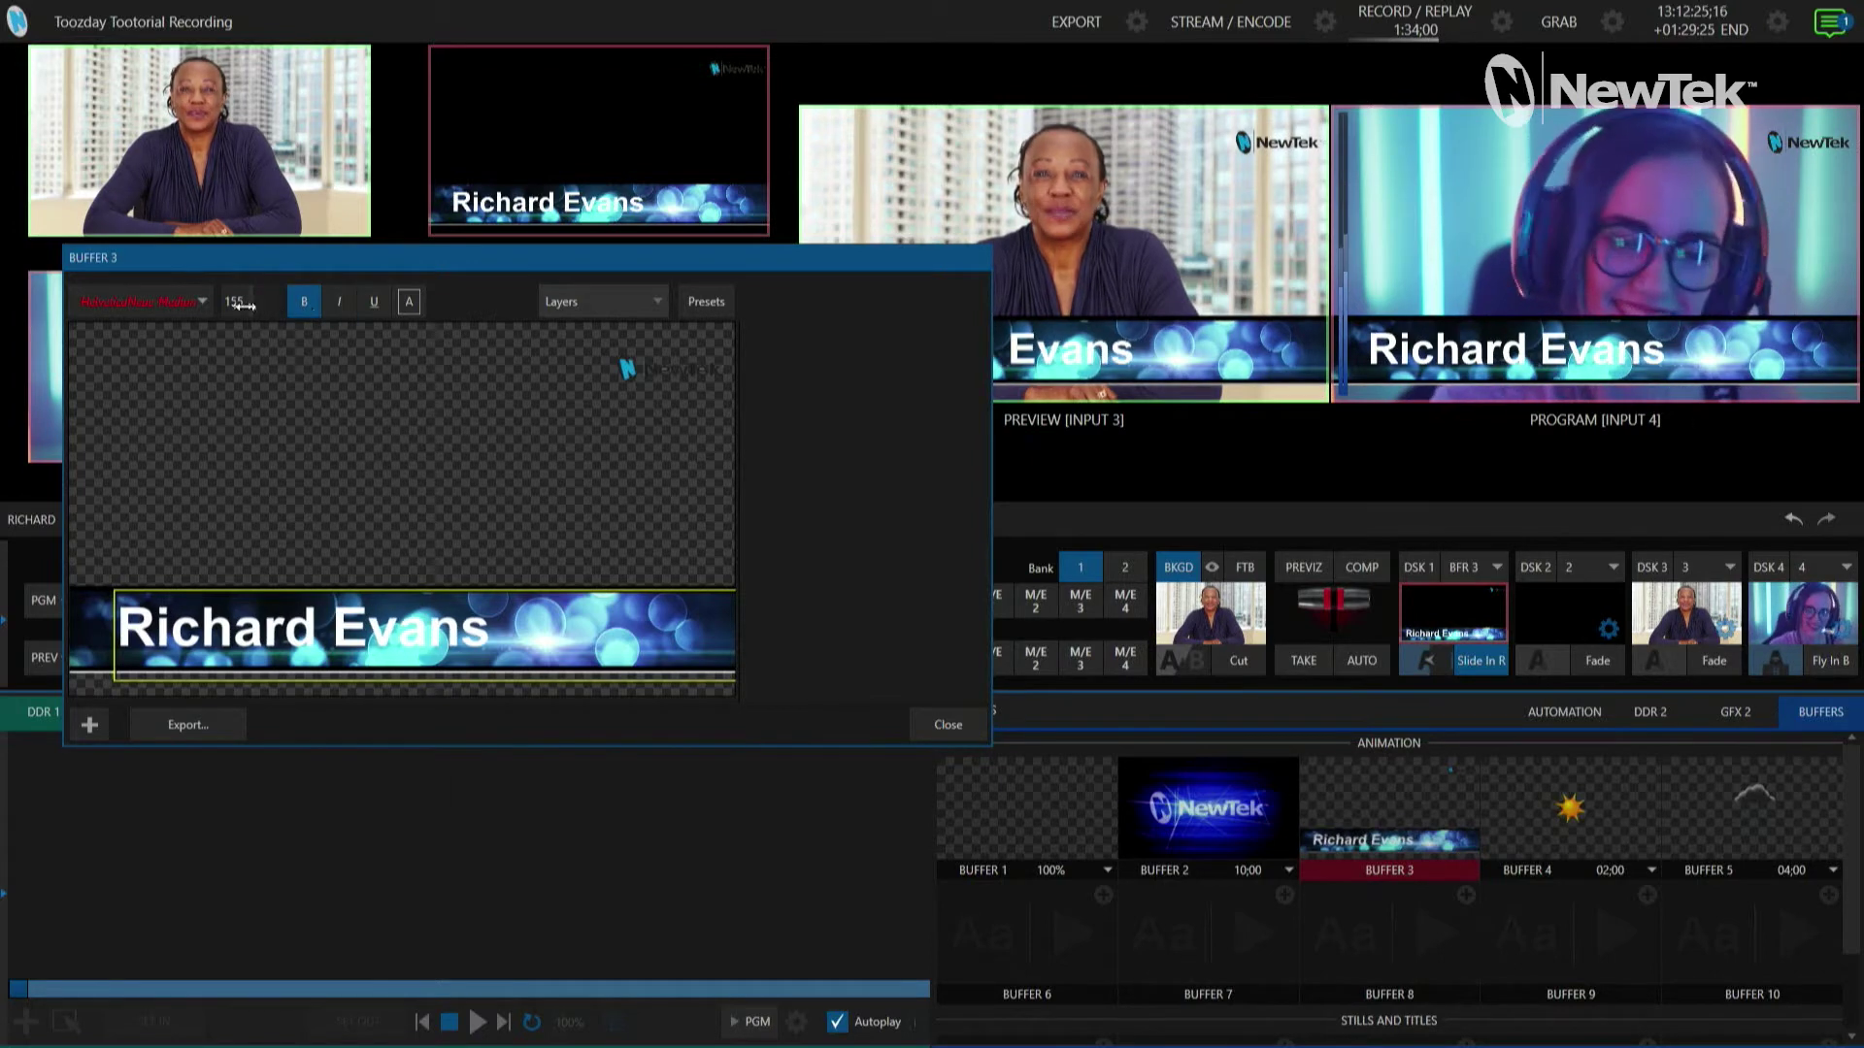
pyautogui.moveTo(238, 305); pyautogui.dragTo(238, 306)
pyautogui.moveTo(661, 271); pyautogui.dragTo(757, 276)
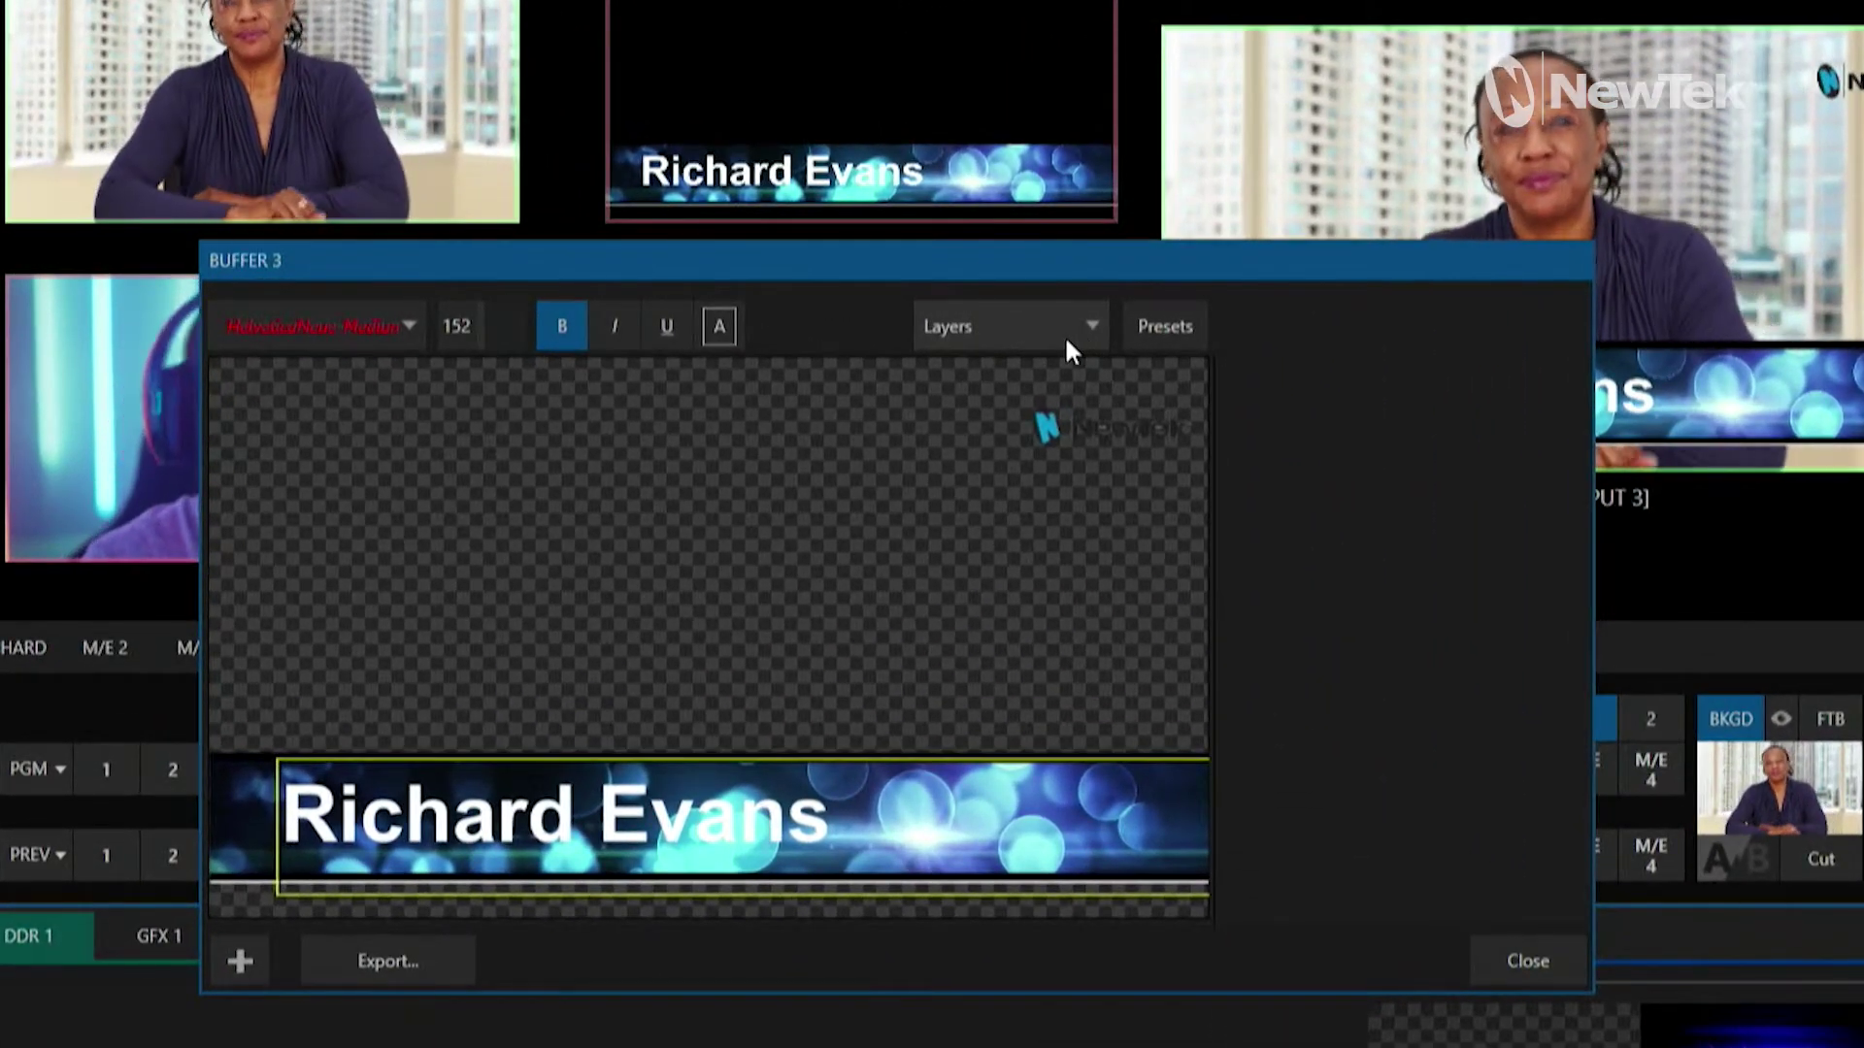
# Step: In the Layers list, toggle the Upper third bug, Border and BlackBorder layers off and back on
pyautogui.click(1066, 330)
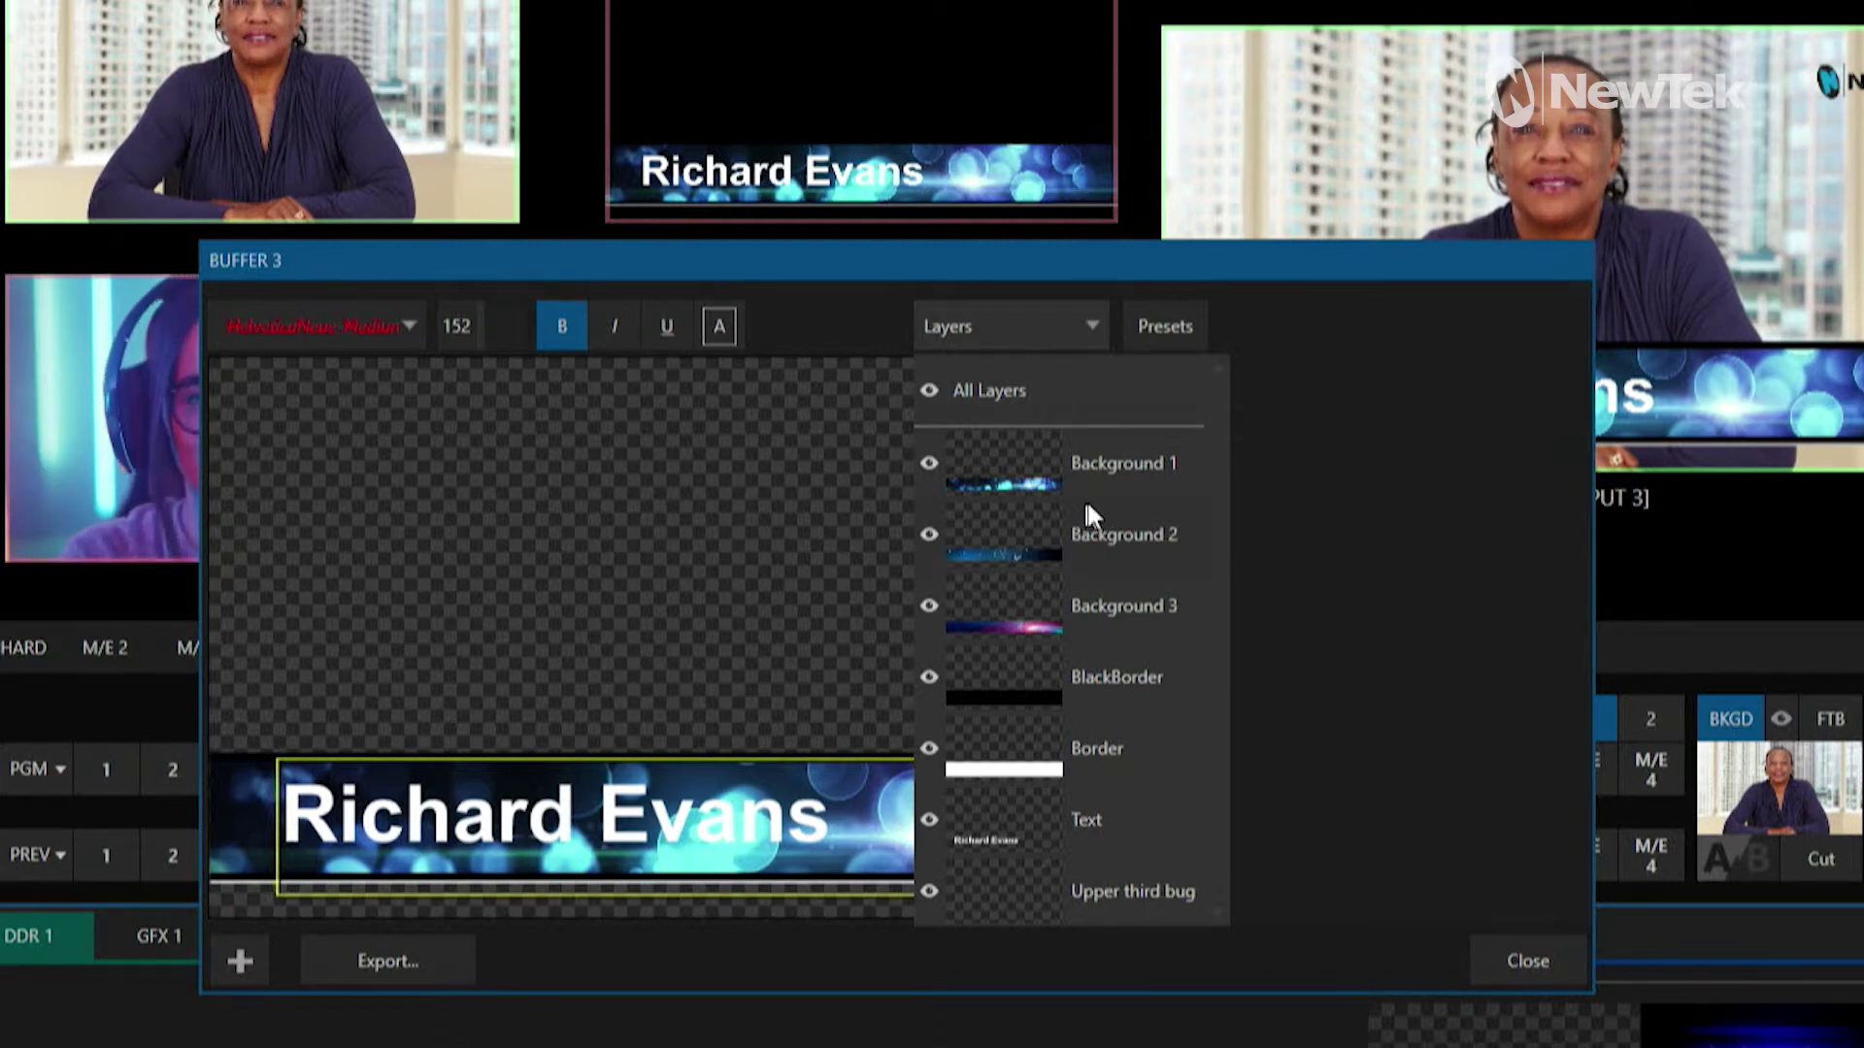
pyautogui.click(933, 893)
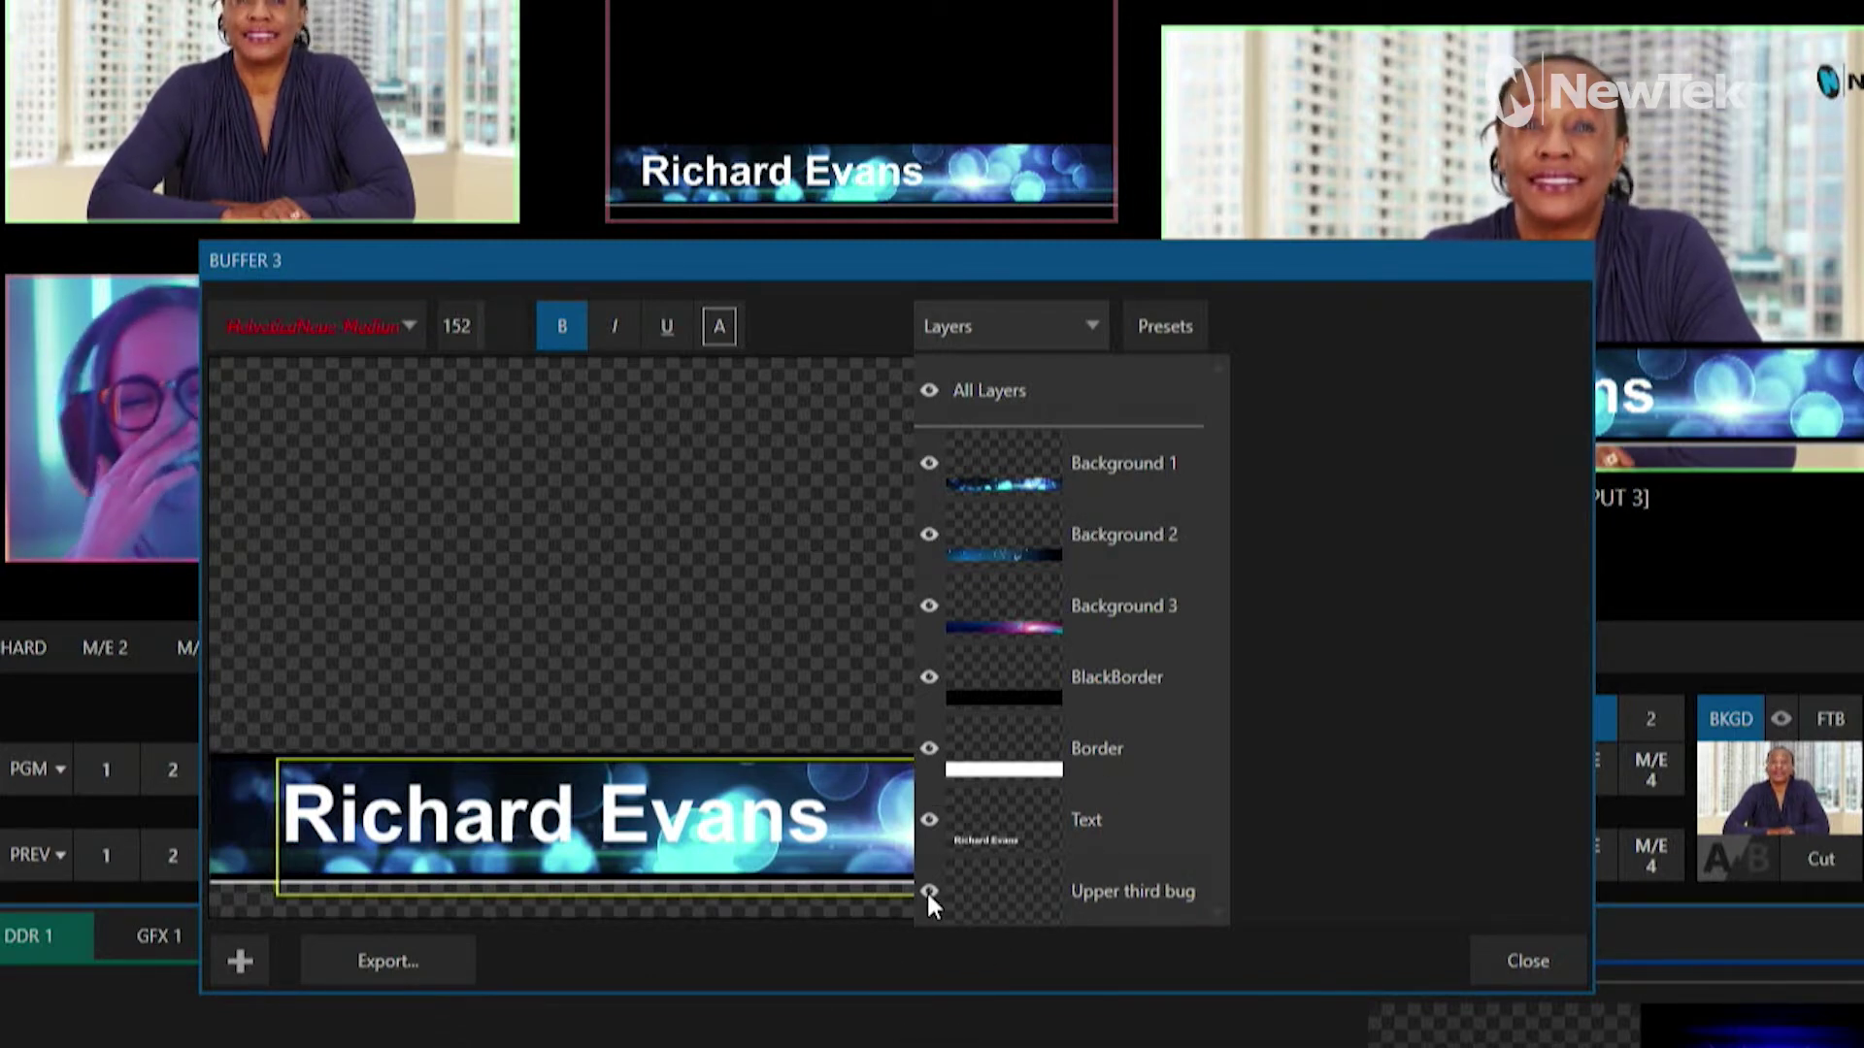
pyautogui.click(929, 891)
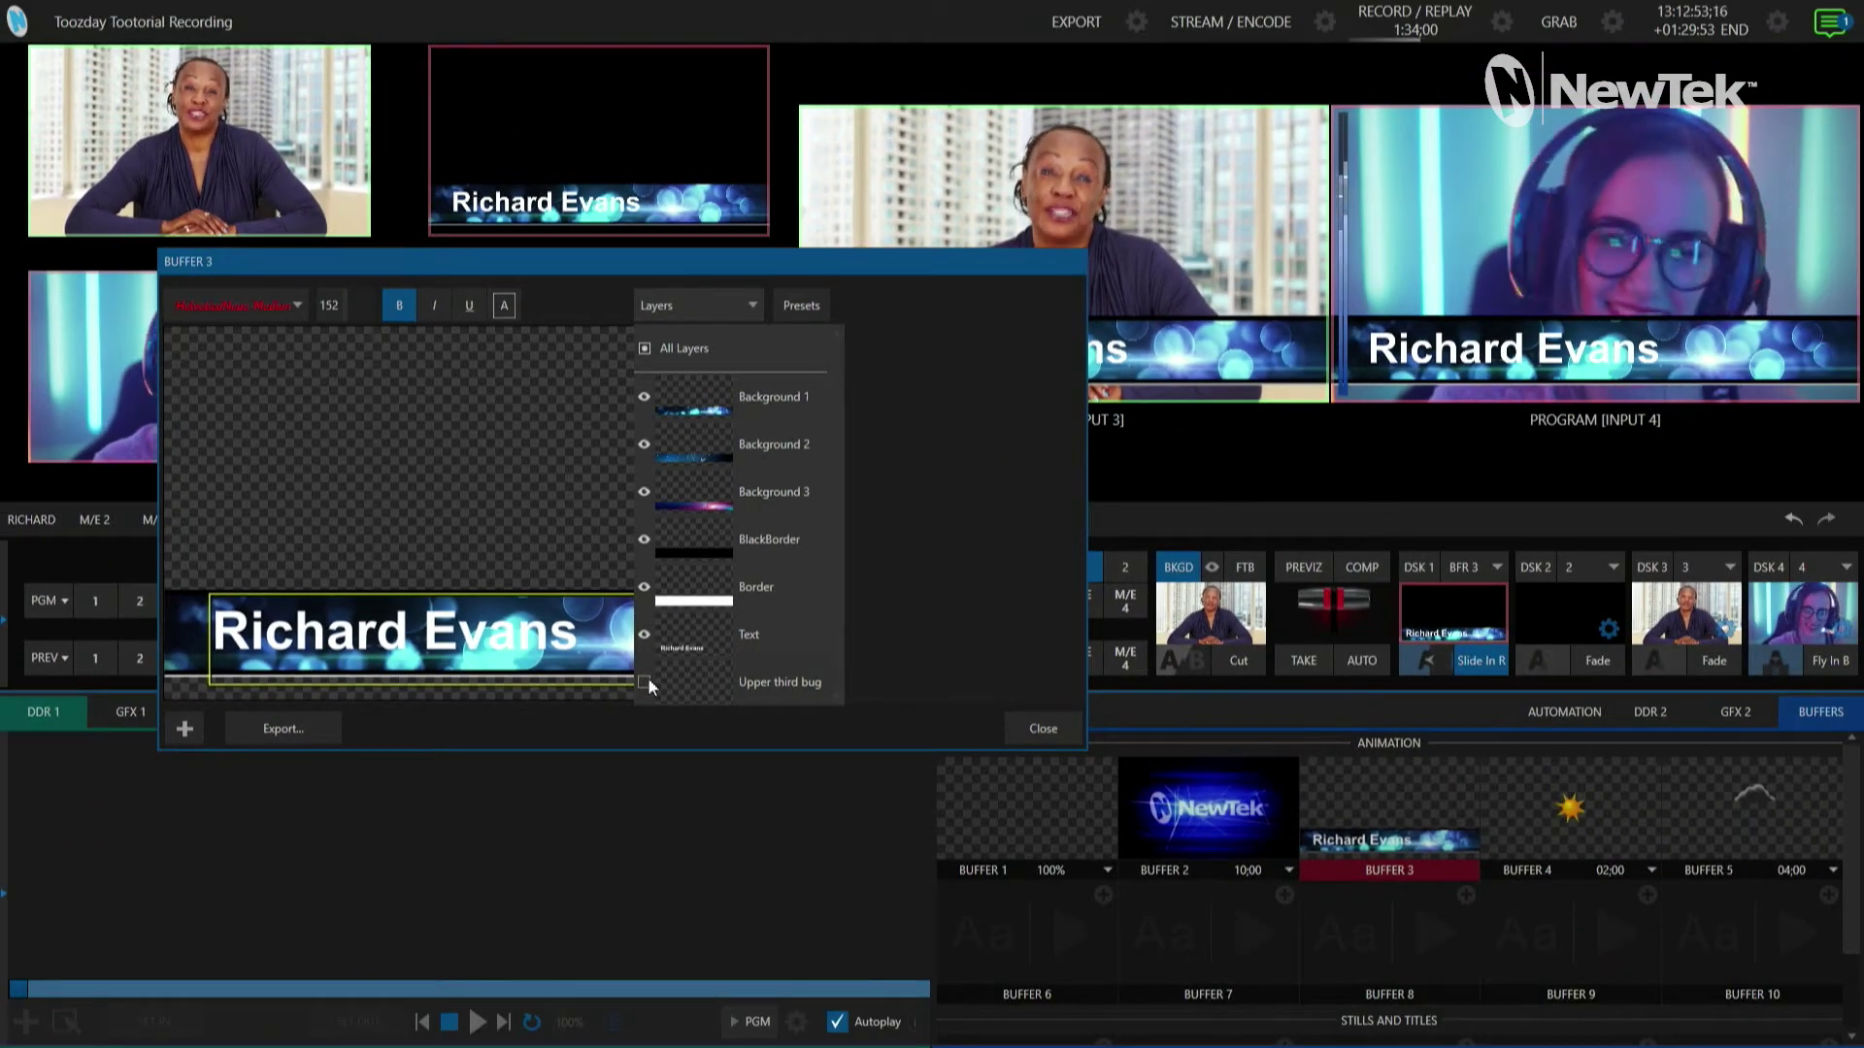
pyautogui.click(643, 682)
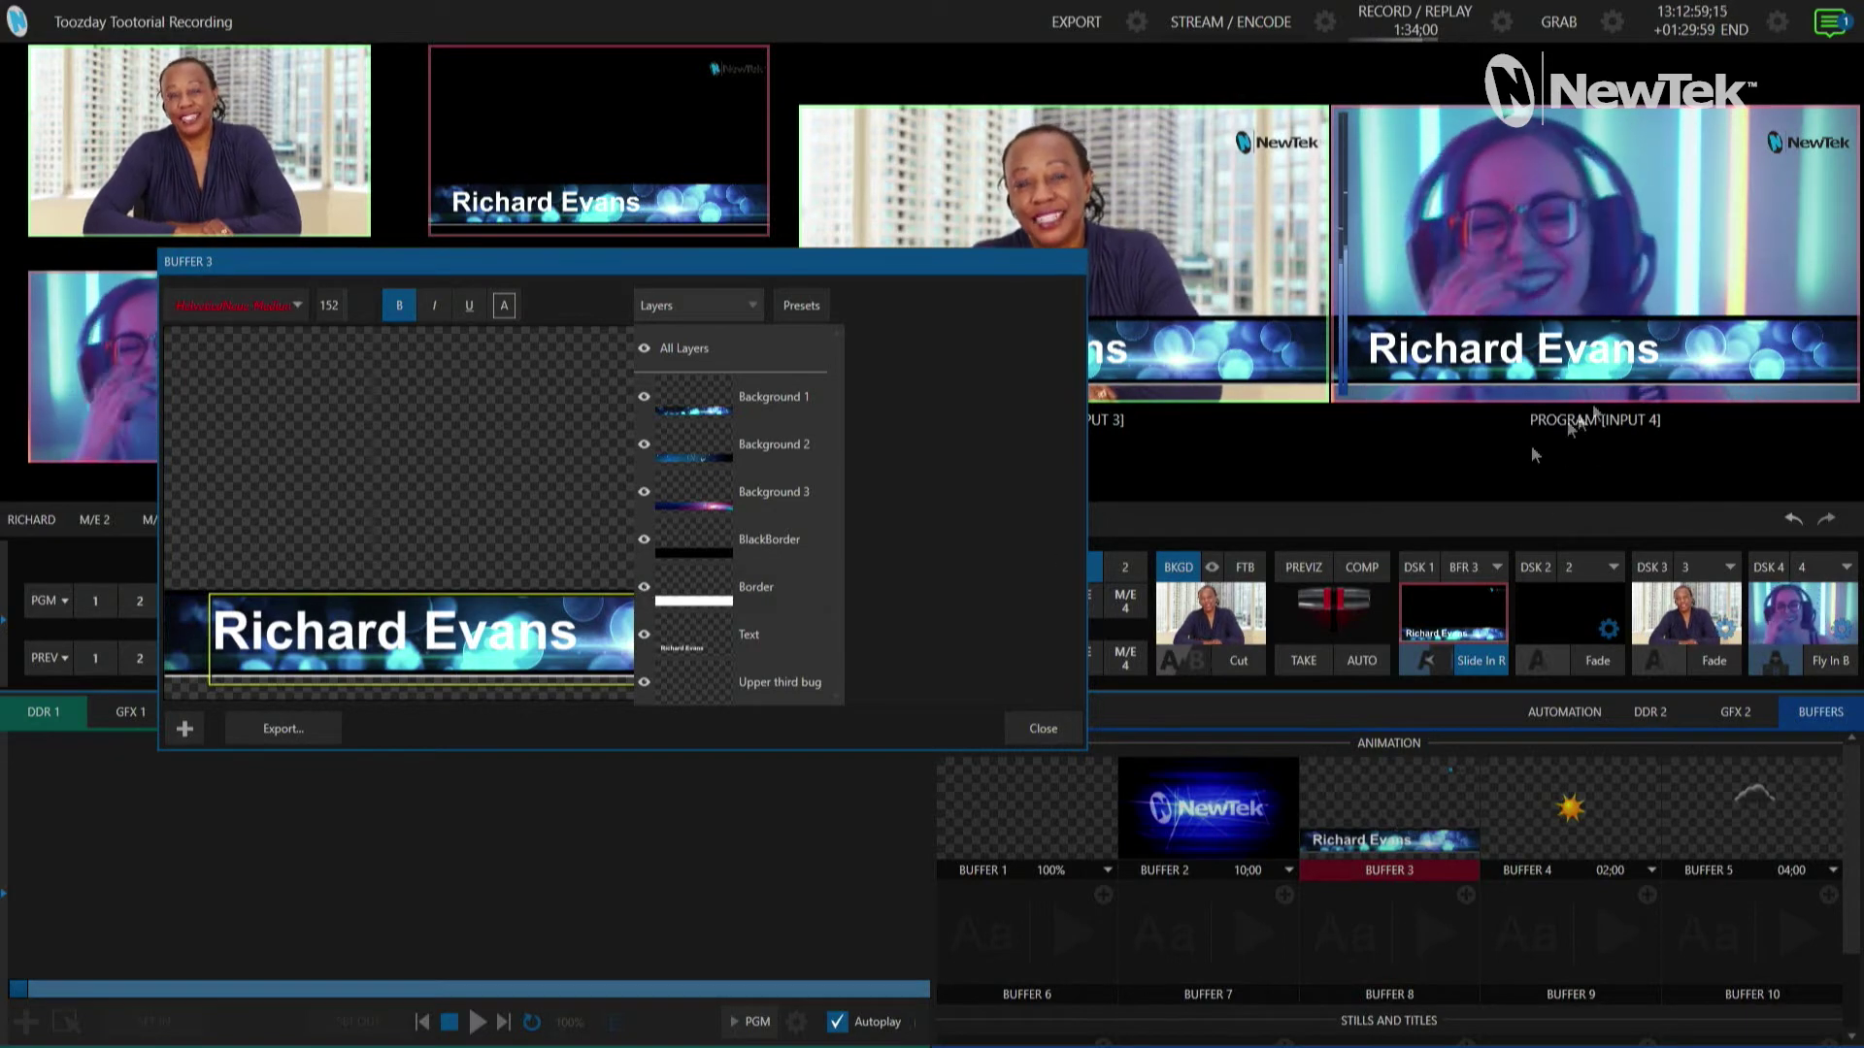
pyautogui.click(644, 588)
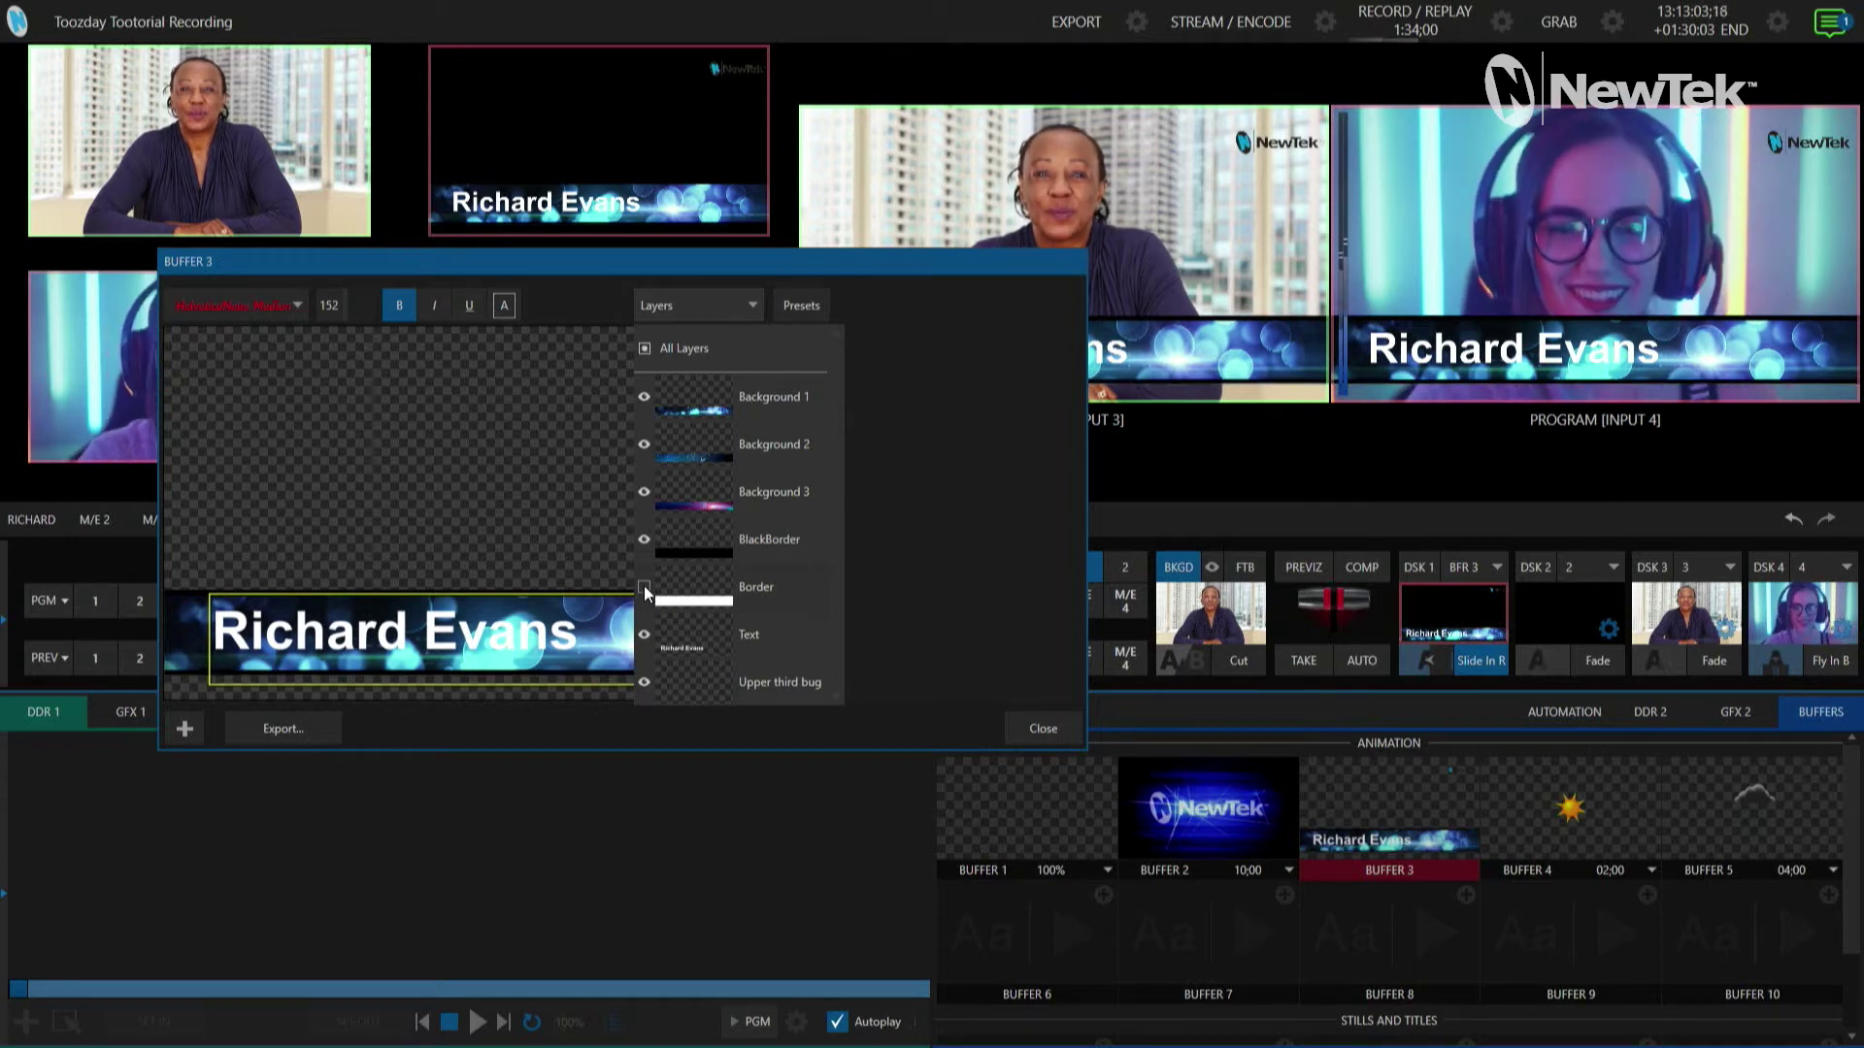
pyautogui.click(643, 539)
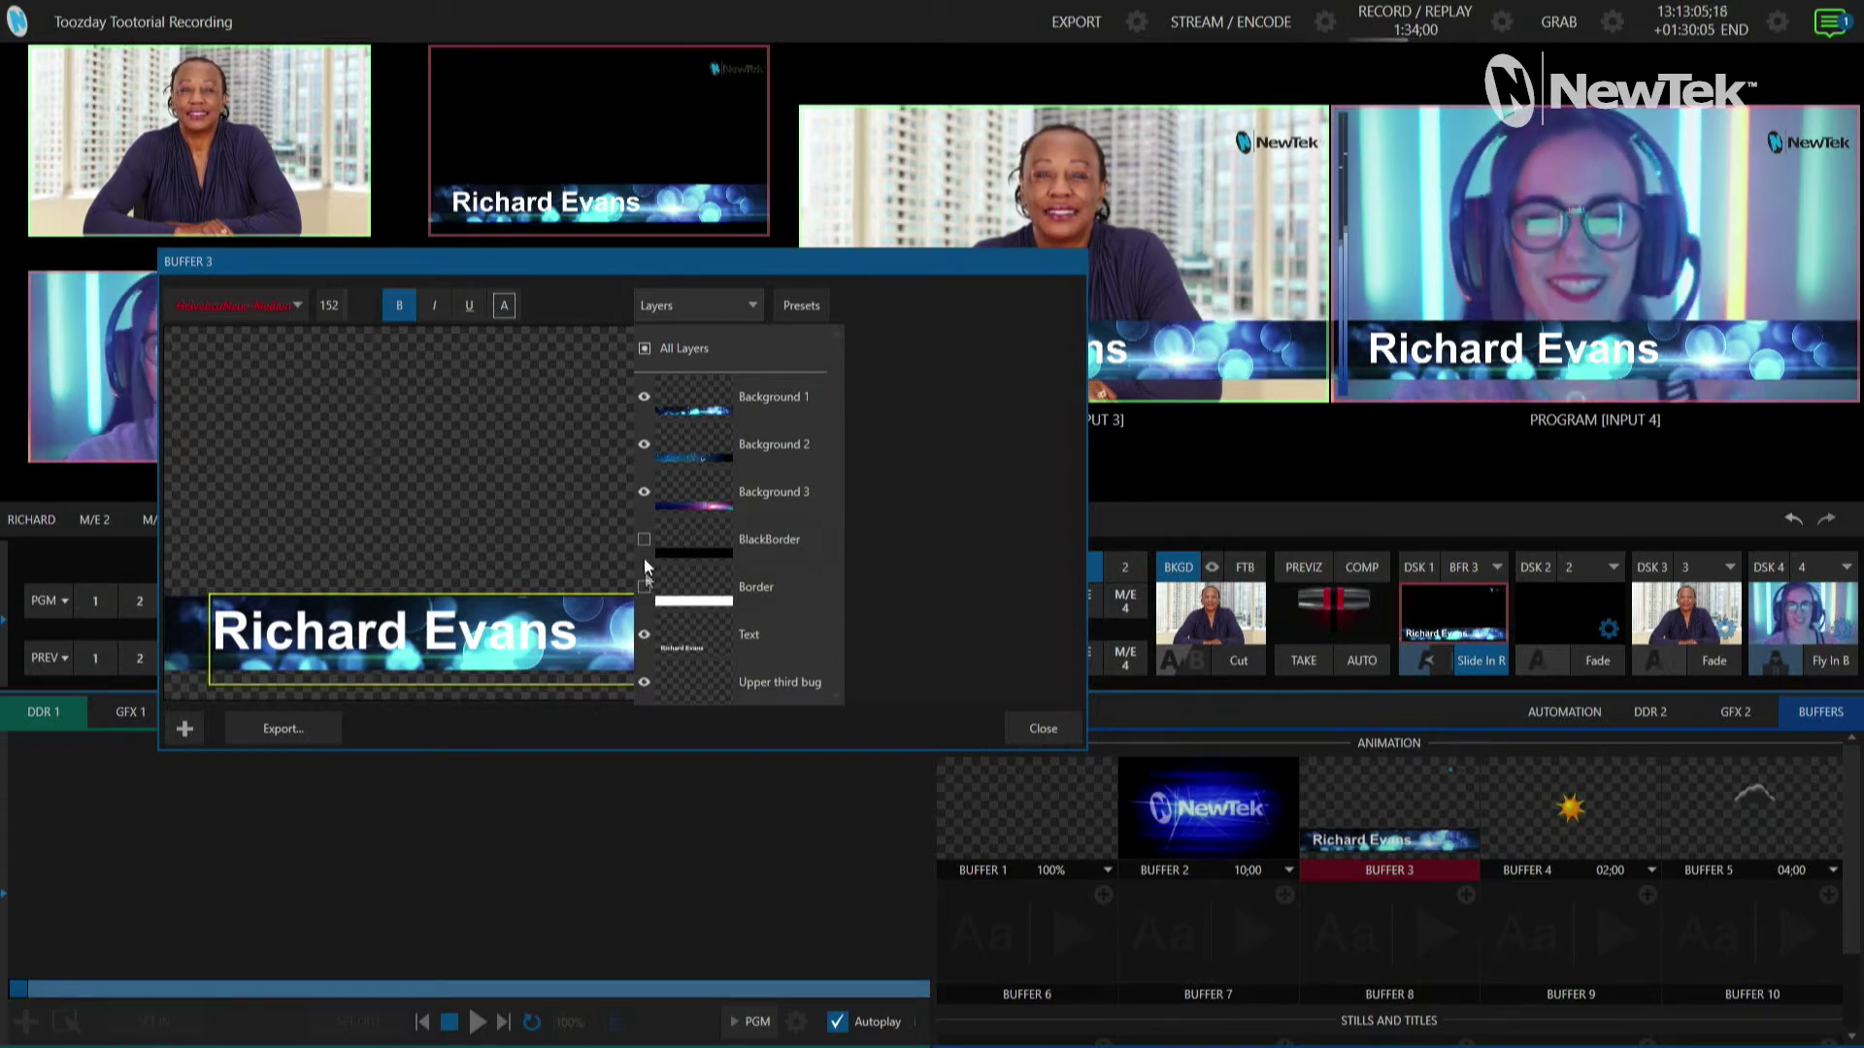
pyautogui.click(645, 586)
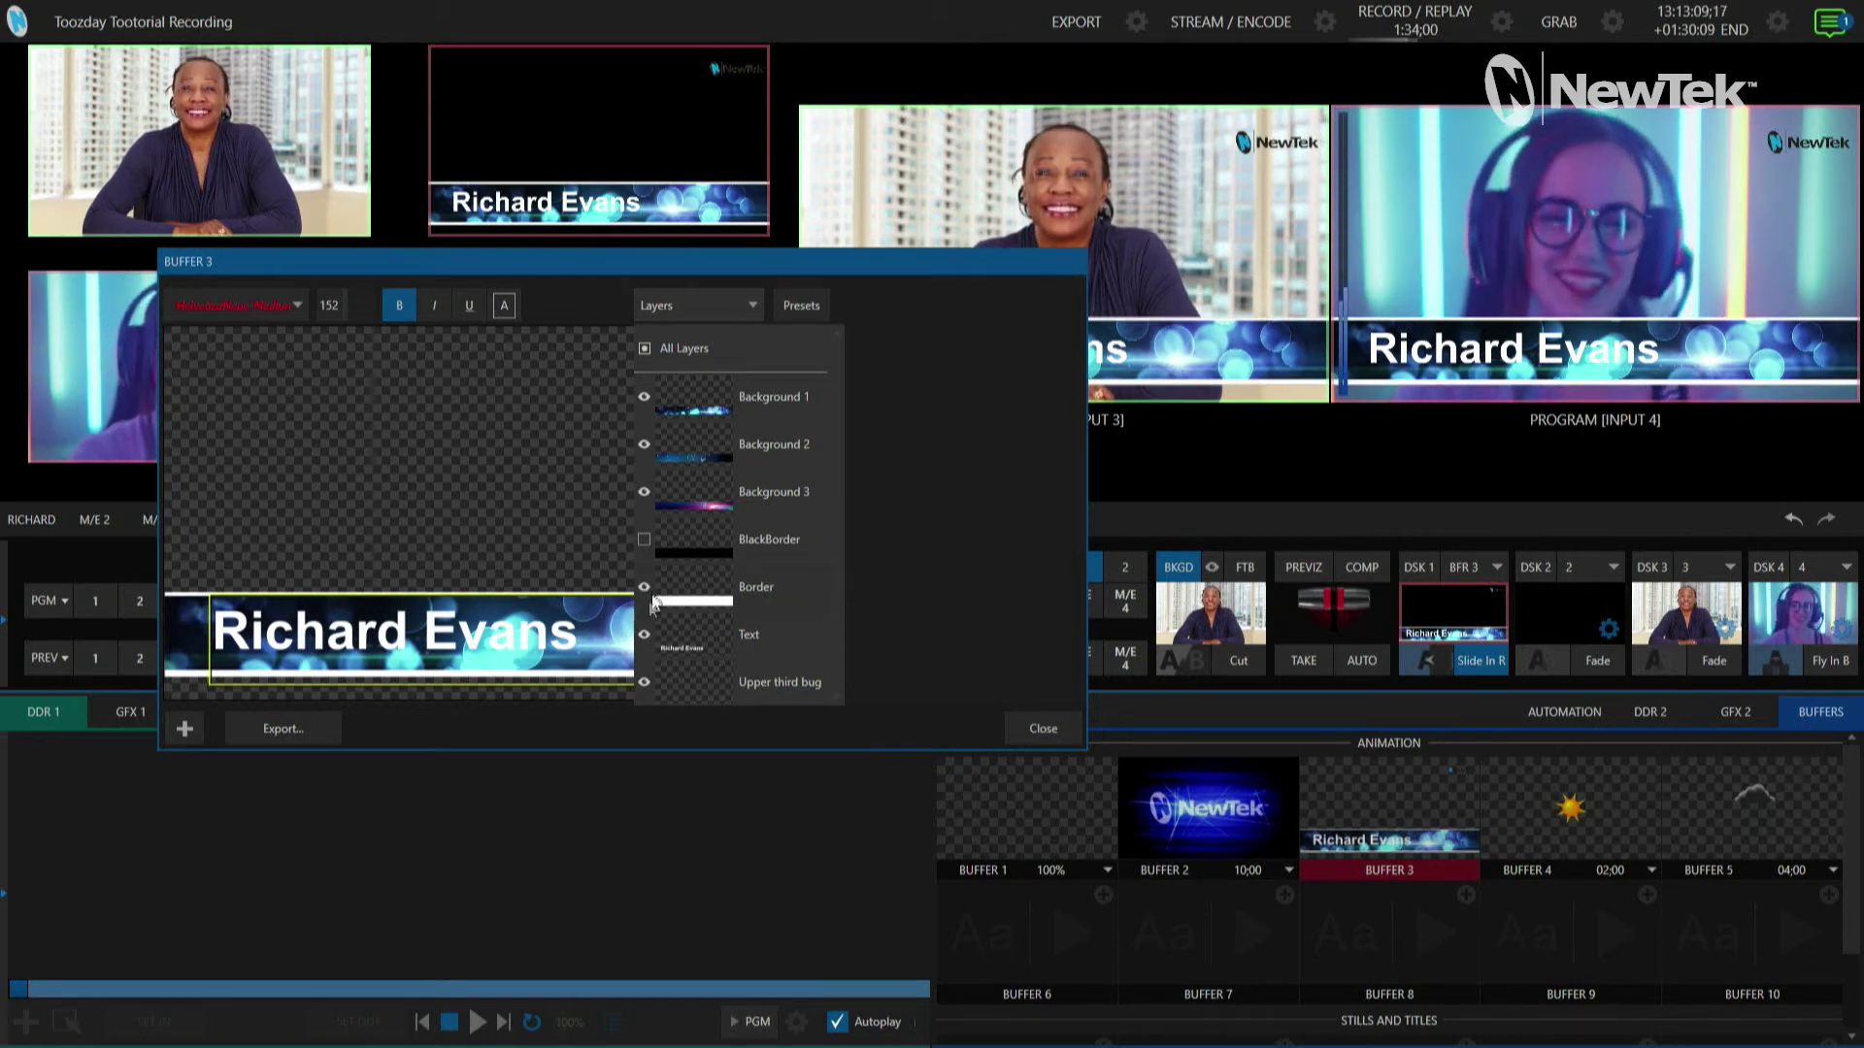
pyautogui.click(643, 587)
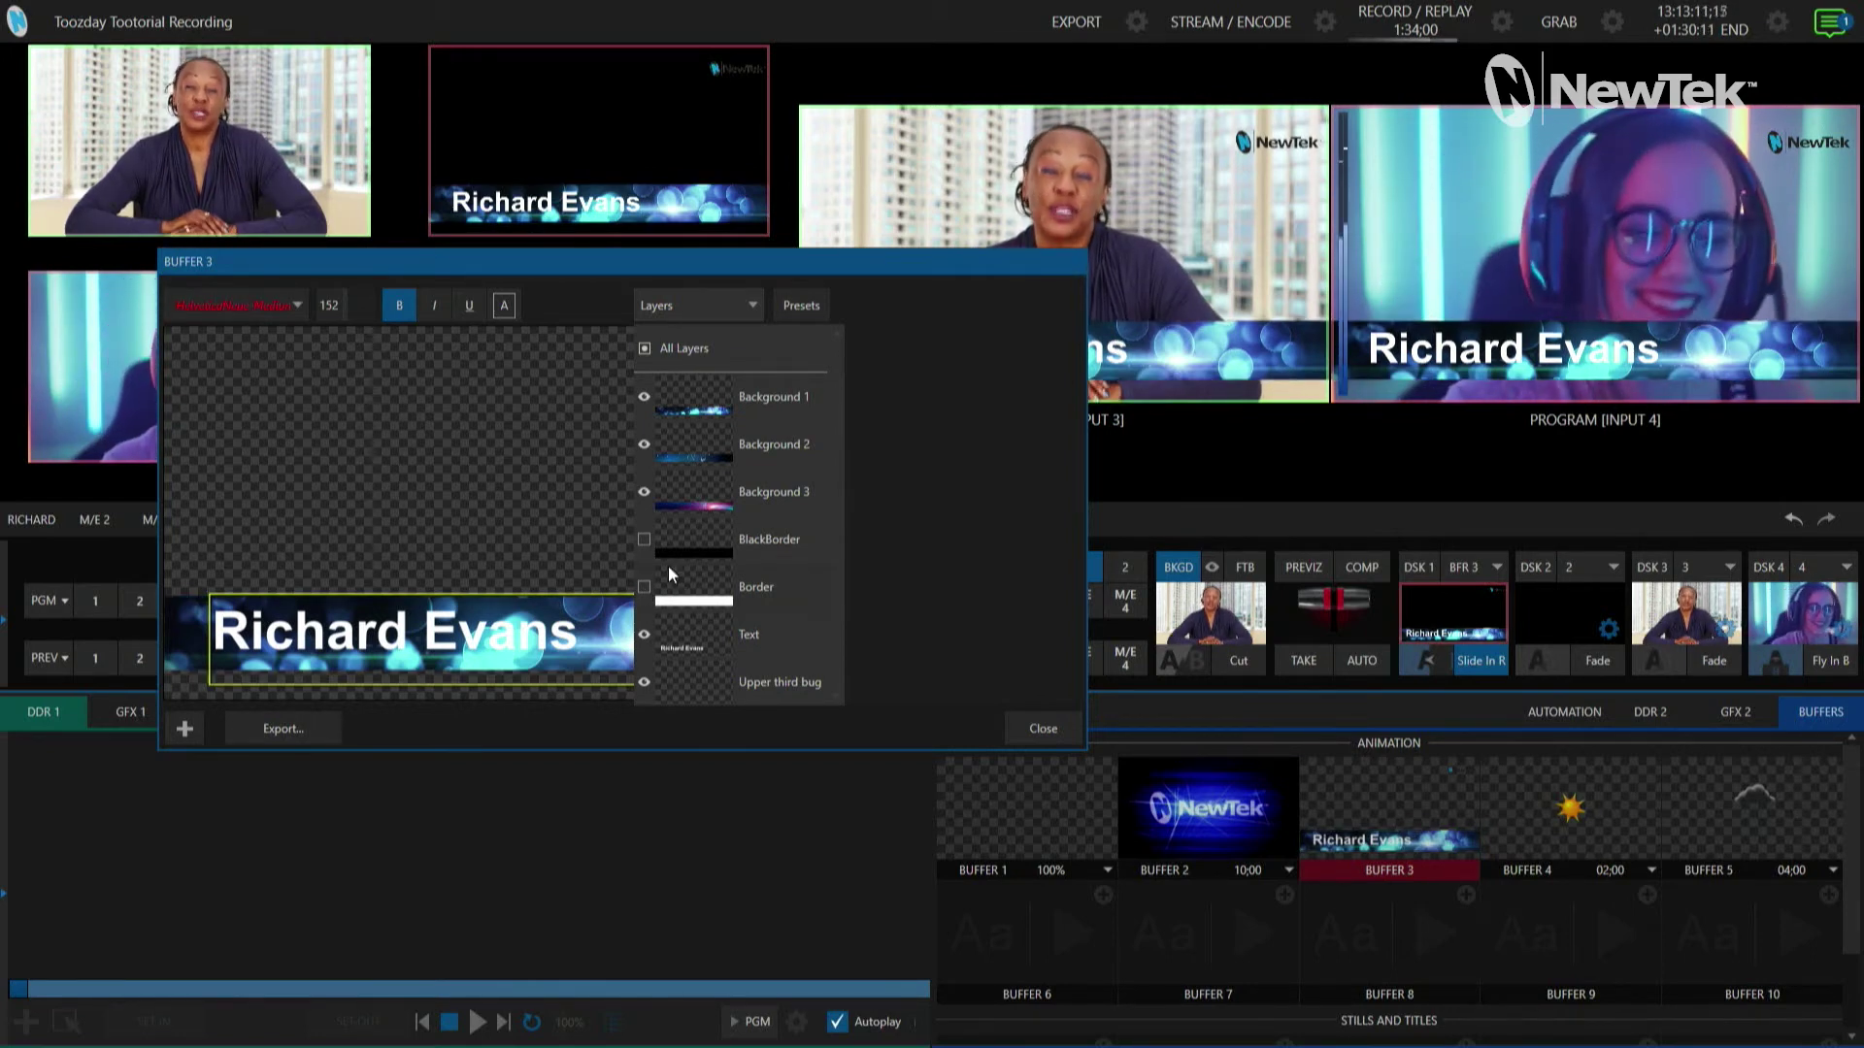
pyautogui.click(643, 540)
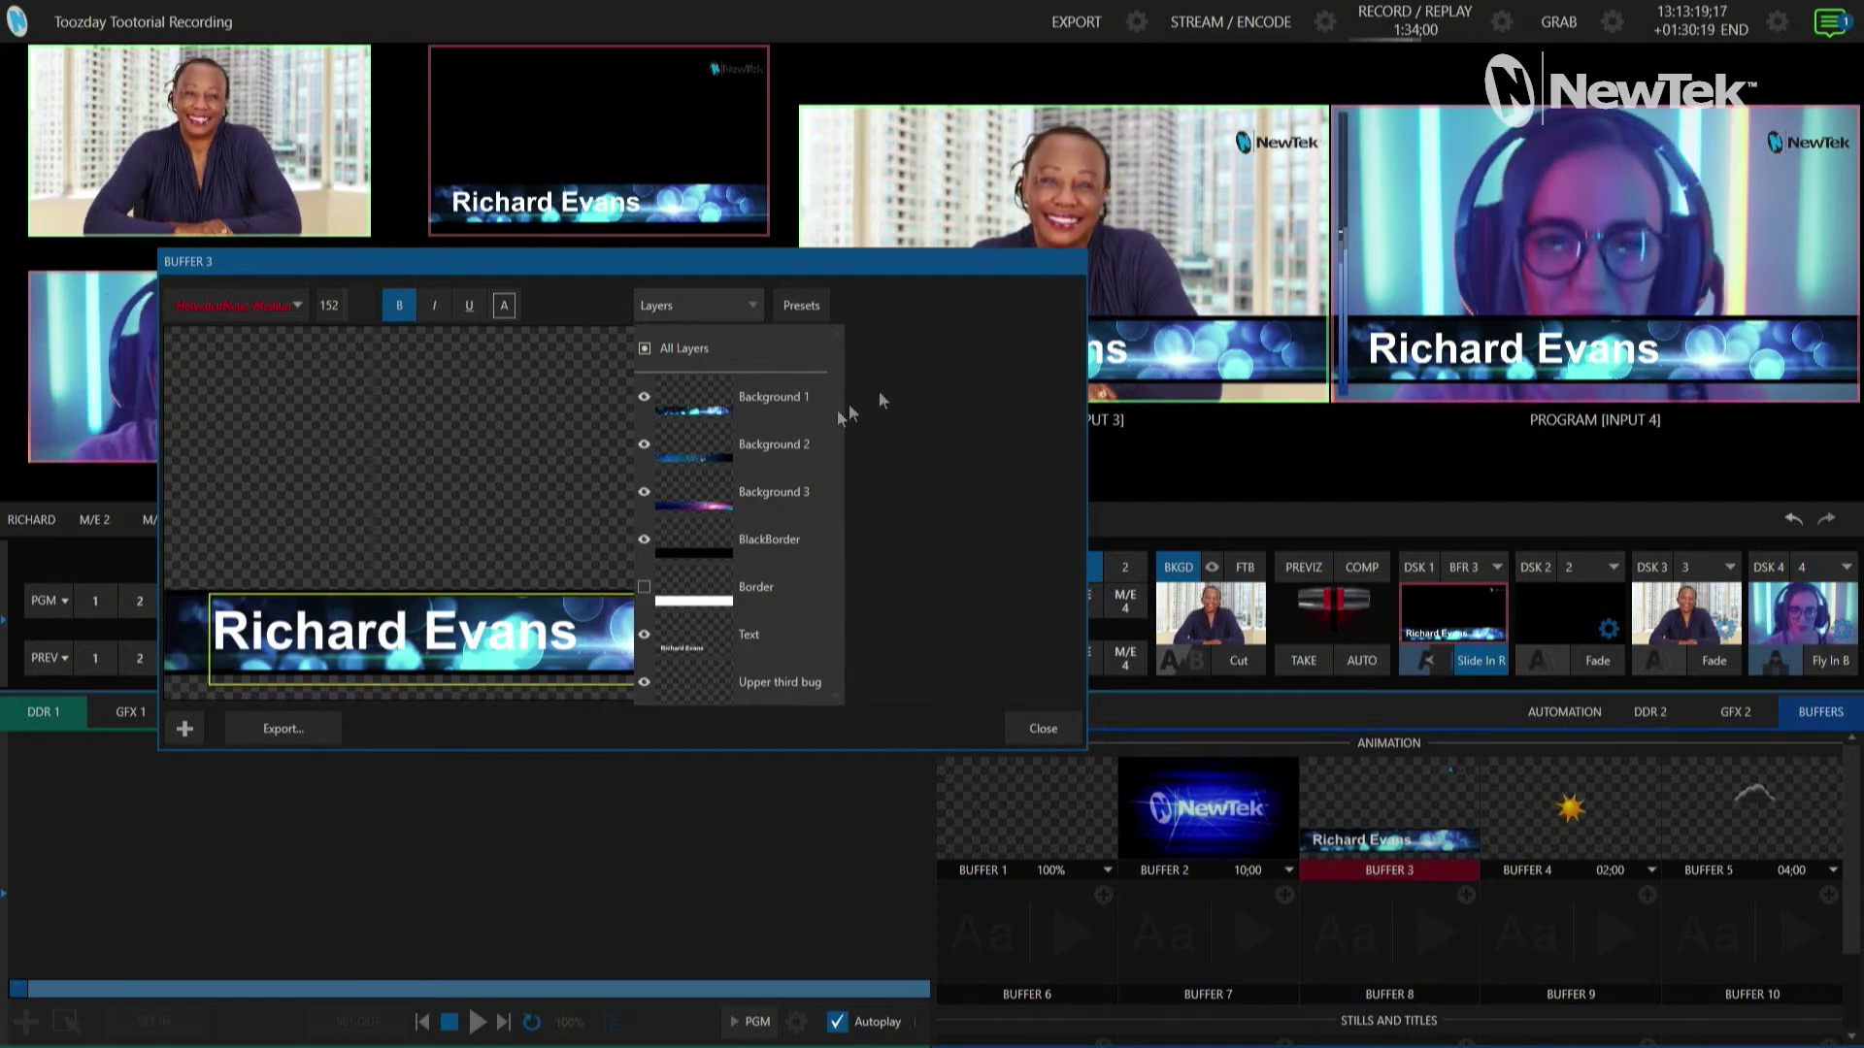
# Step: Hide the Background 1 and Background 2 layers and close the Buffer 3 editor
pyautogui.click(645, 397)
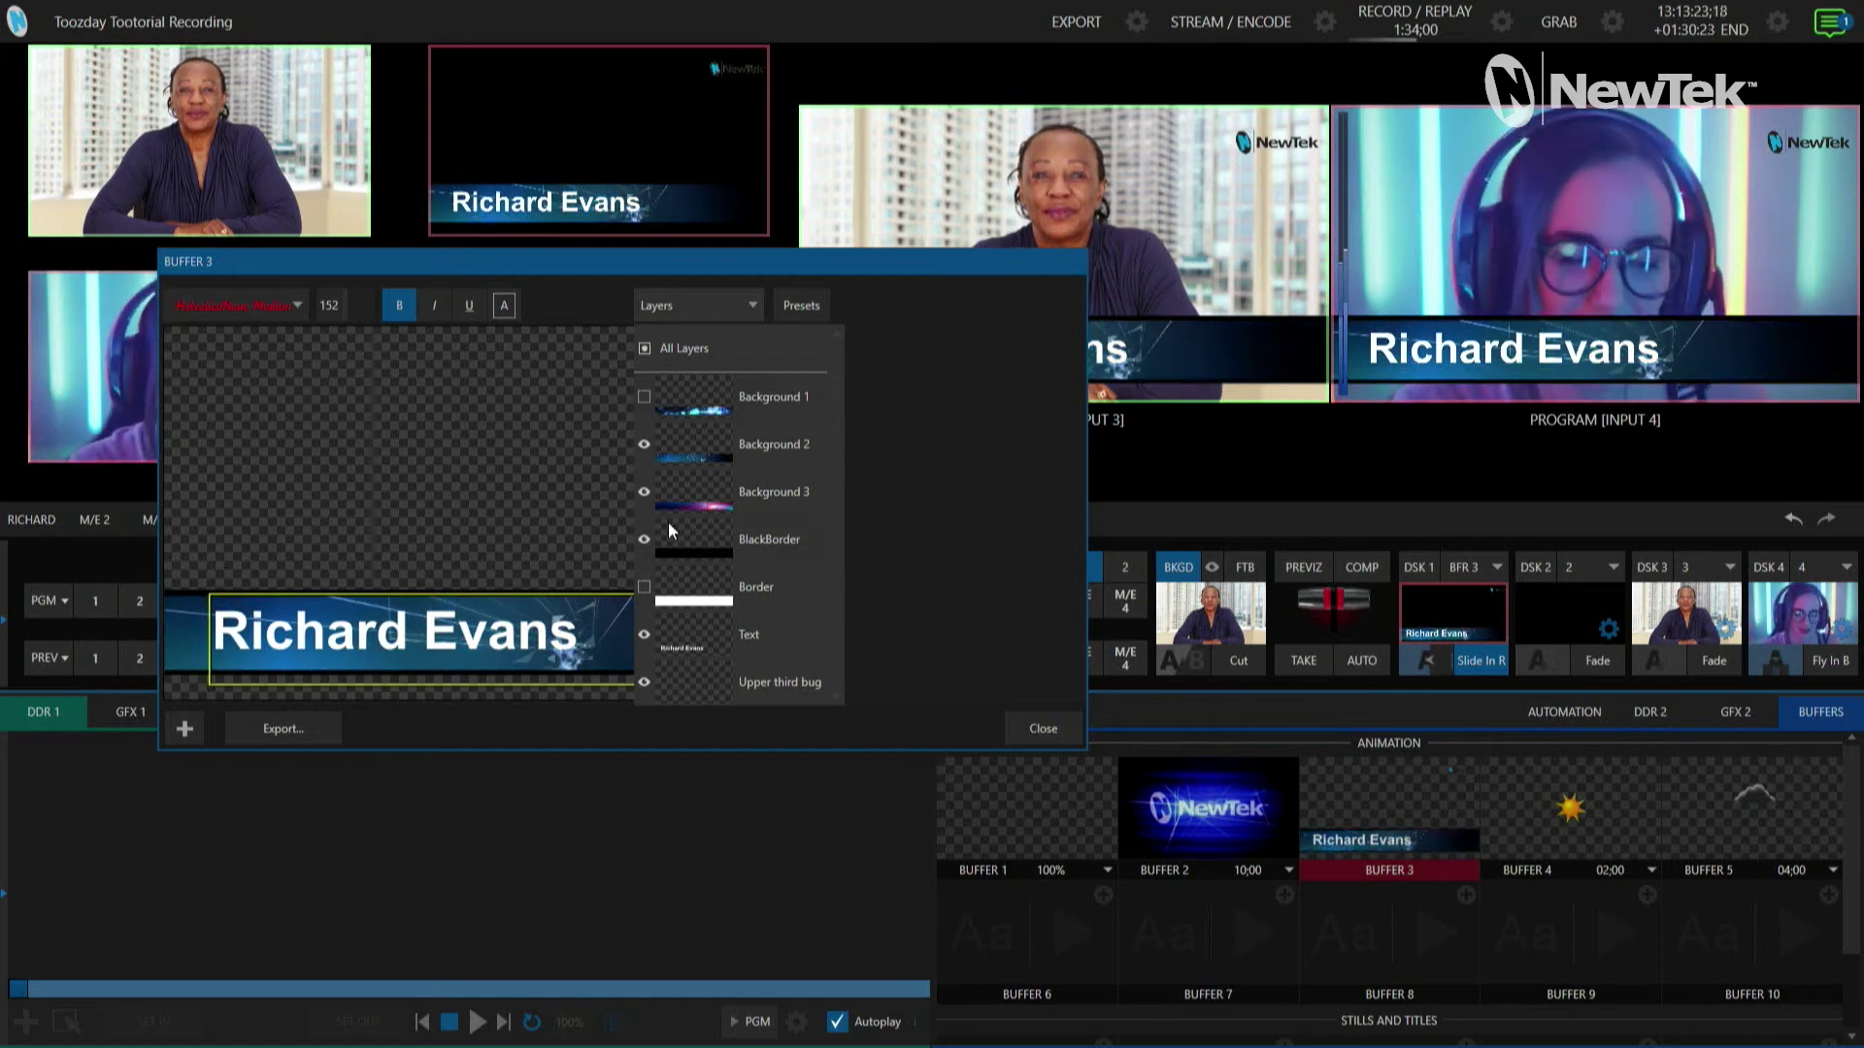
pyautogui.click(644, 445)
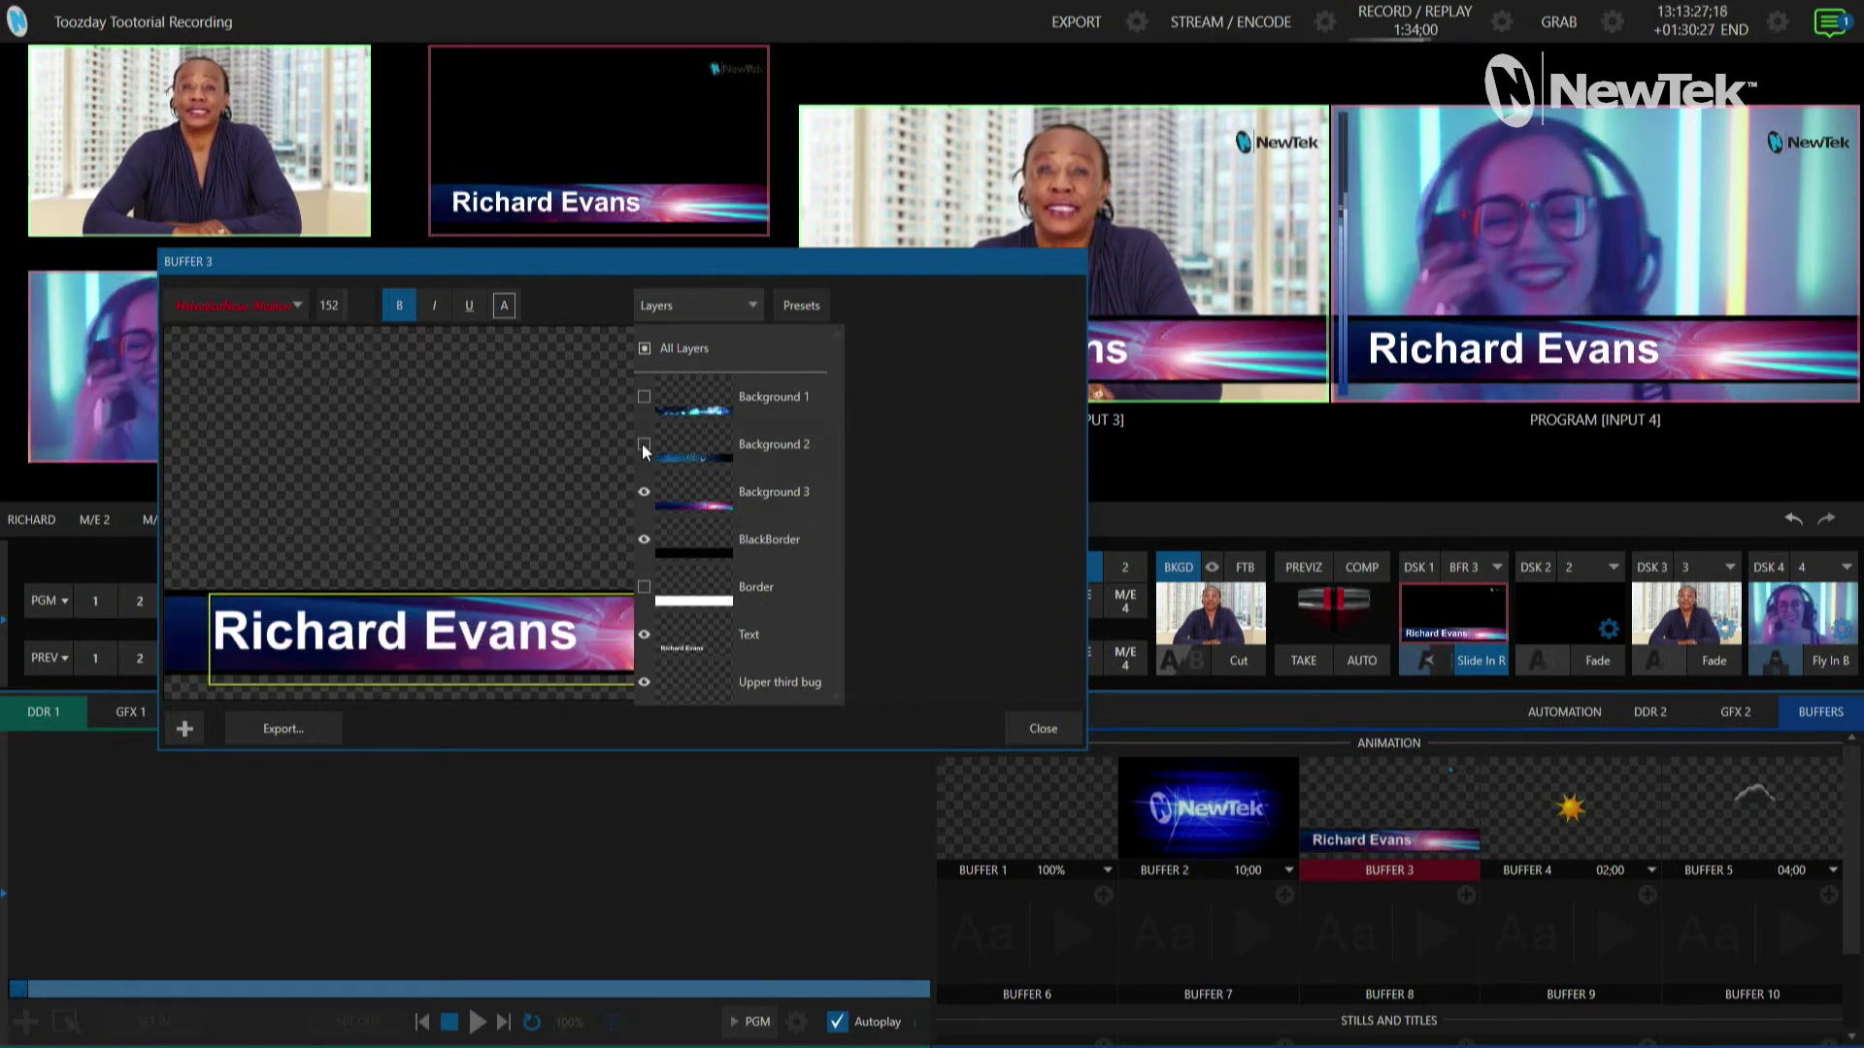
pyautogui.click(1022, 664)
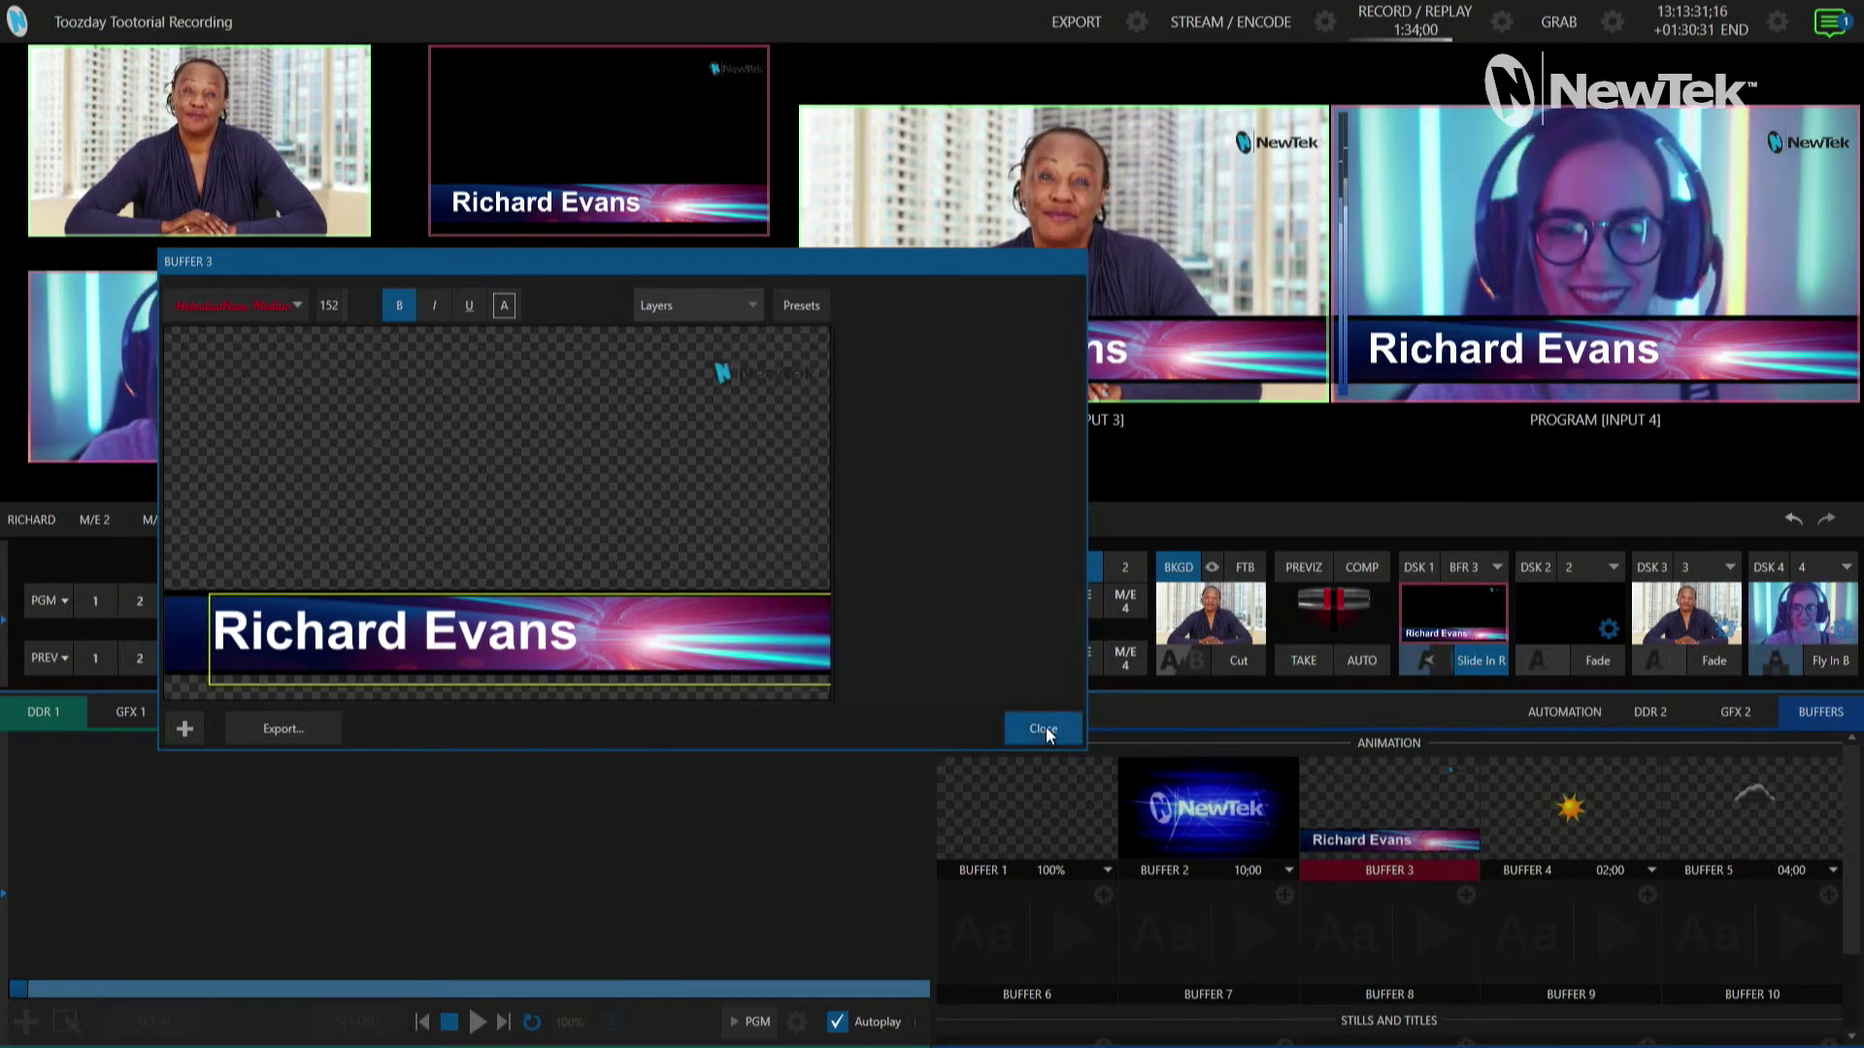
pyautogui.click(1042, 728)
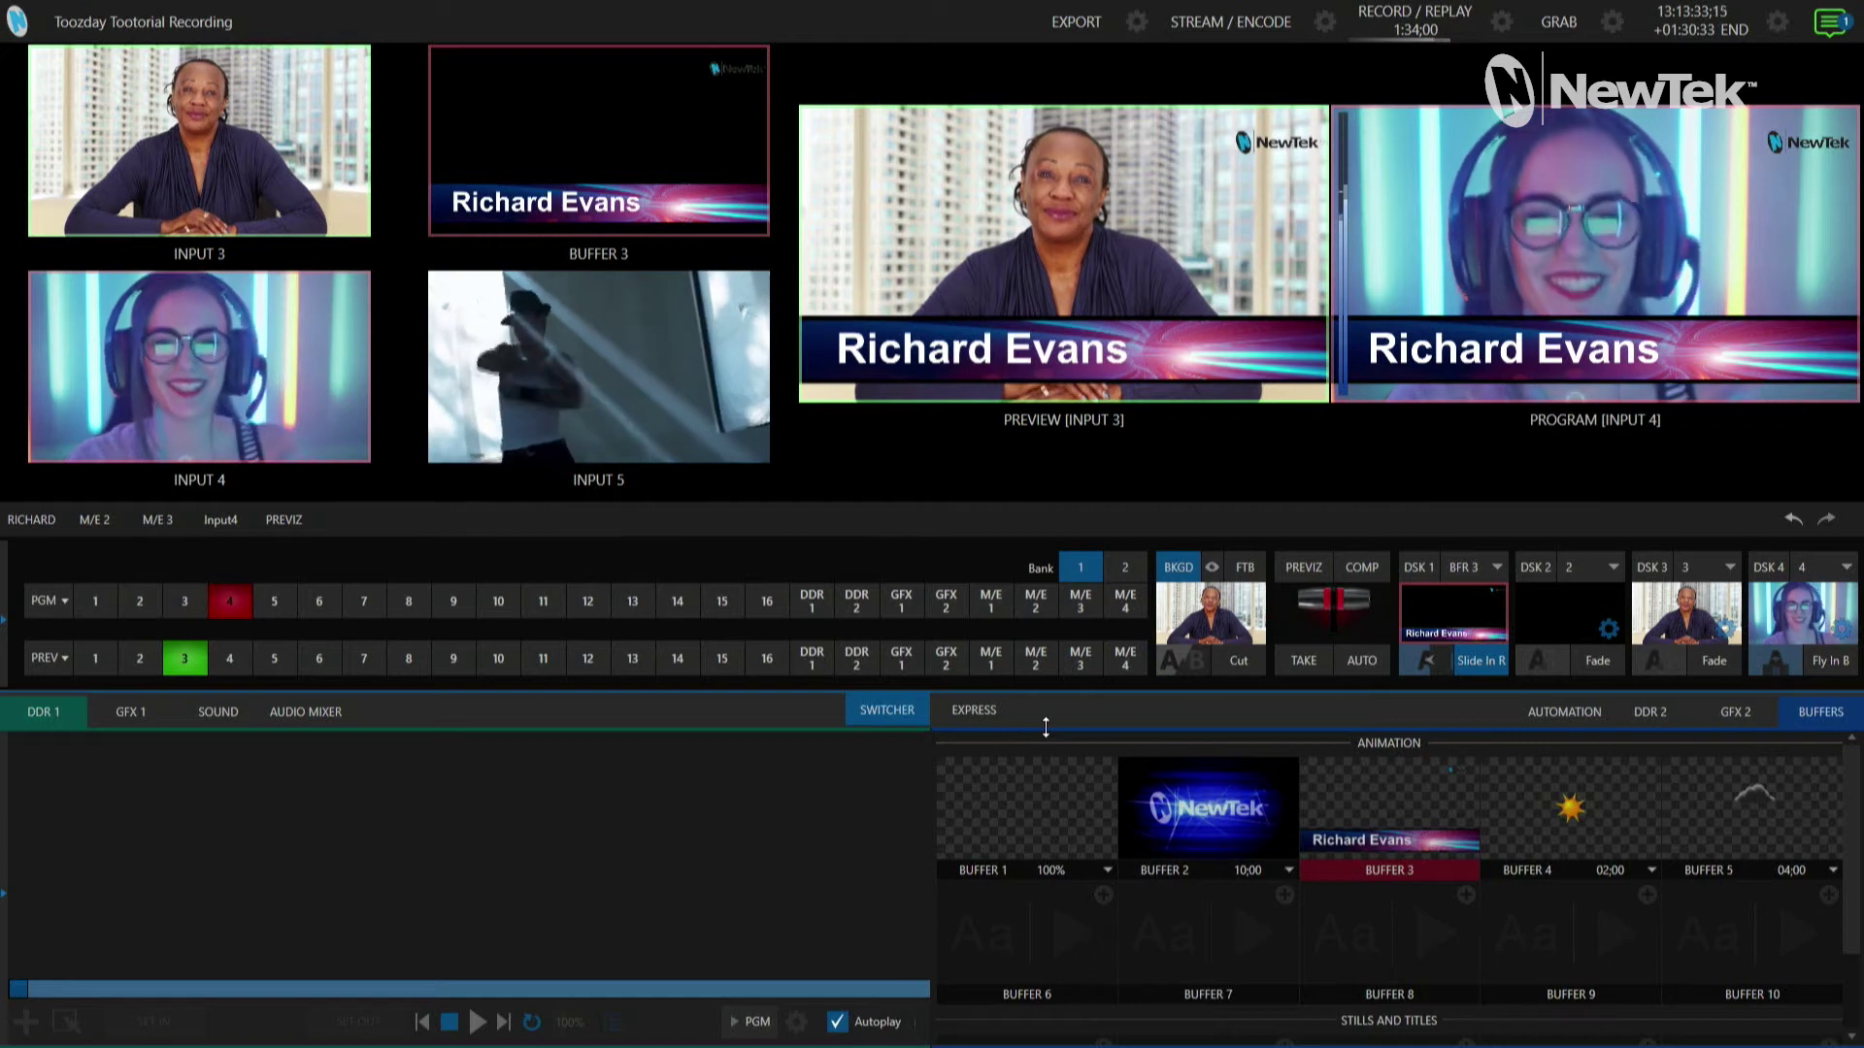